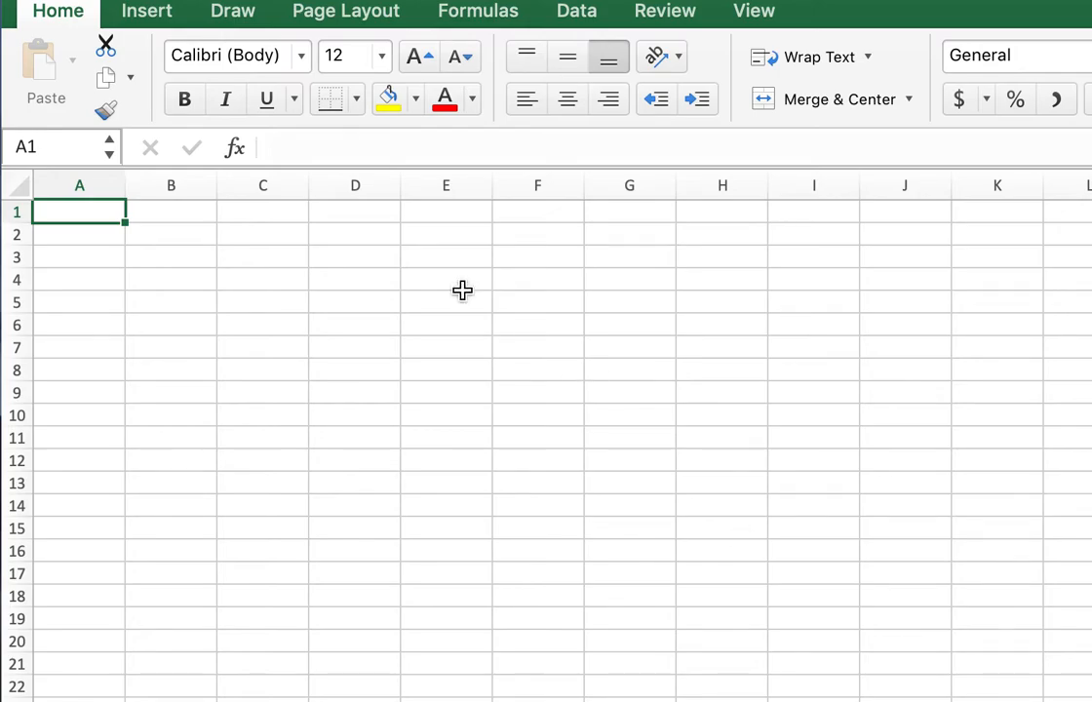
Enter "What is your BMI?" in cell A2 and widen column A to fit the question.
left_click(90, 226)
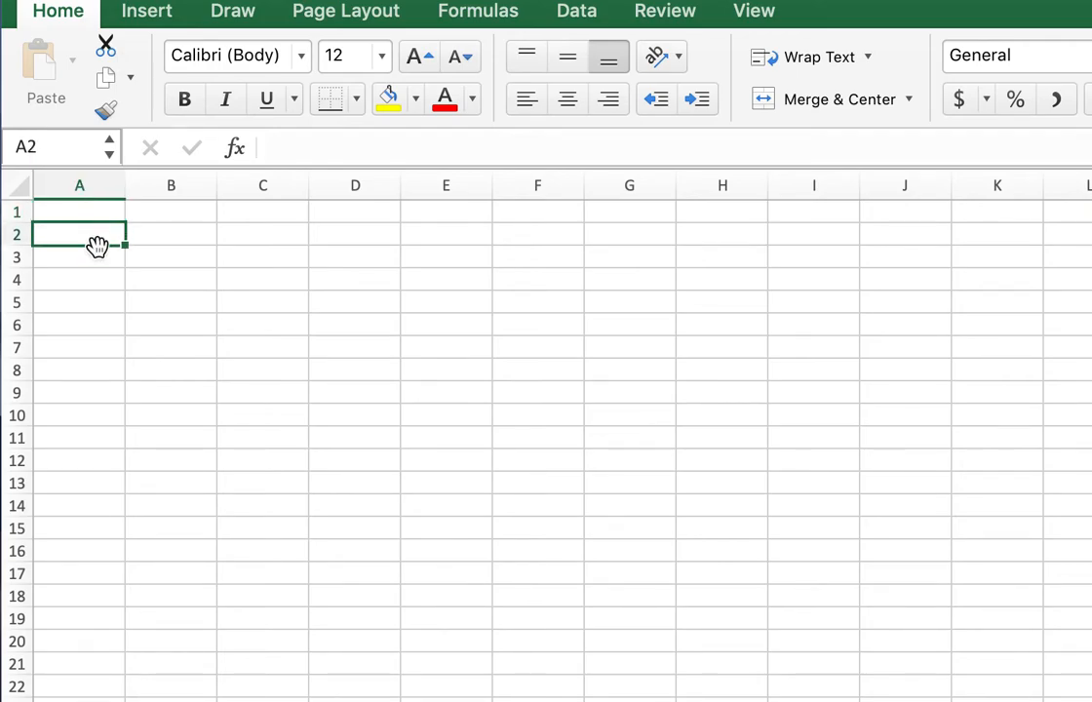
type("What is your BMI")
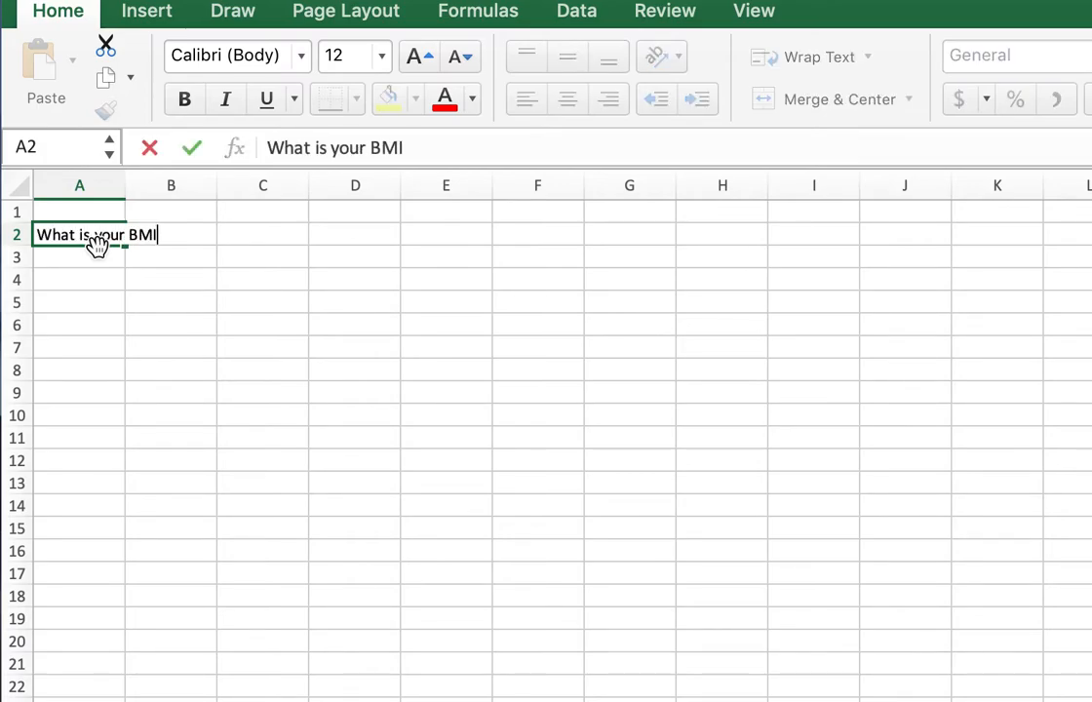
type("?")
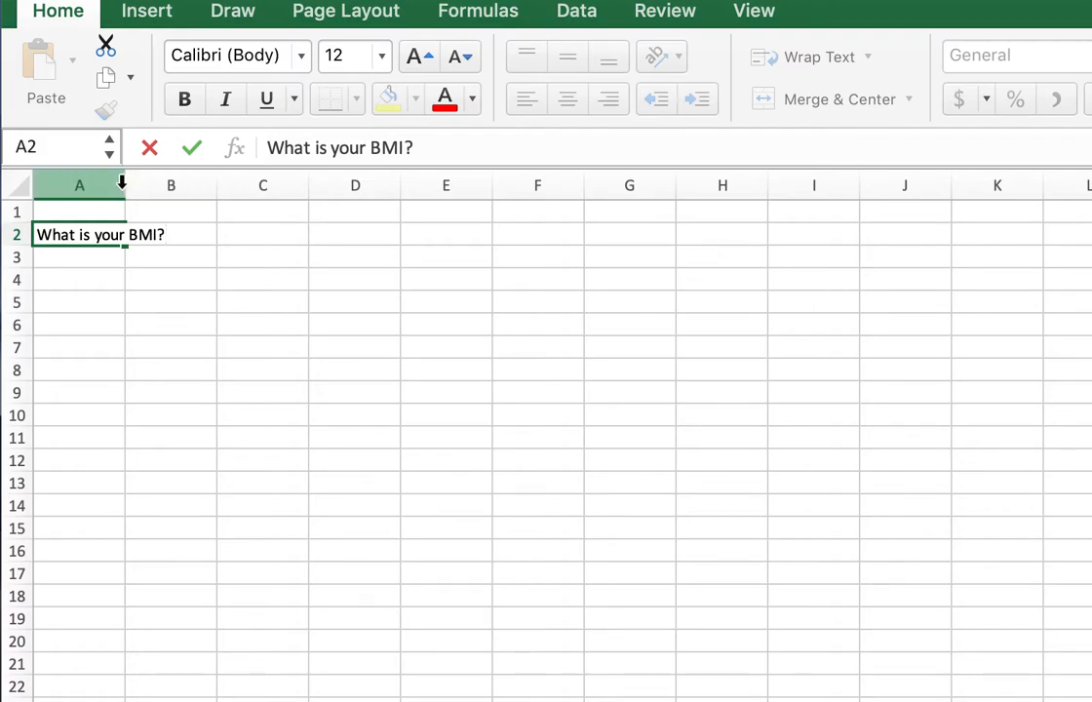
left_click(118, 207)
left_click_drag(124, 185, 175, 187)
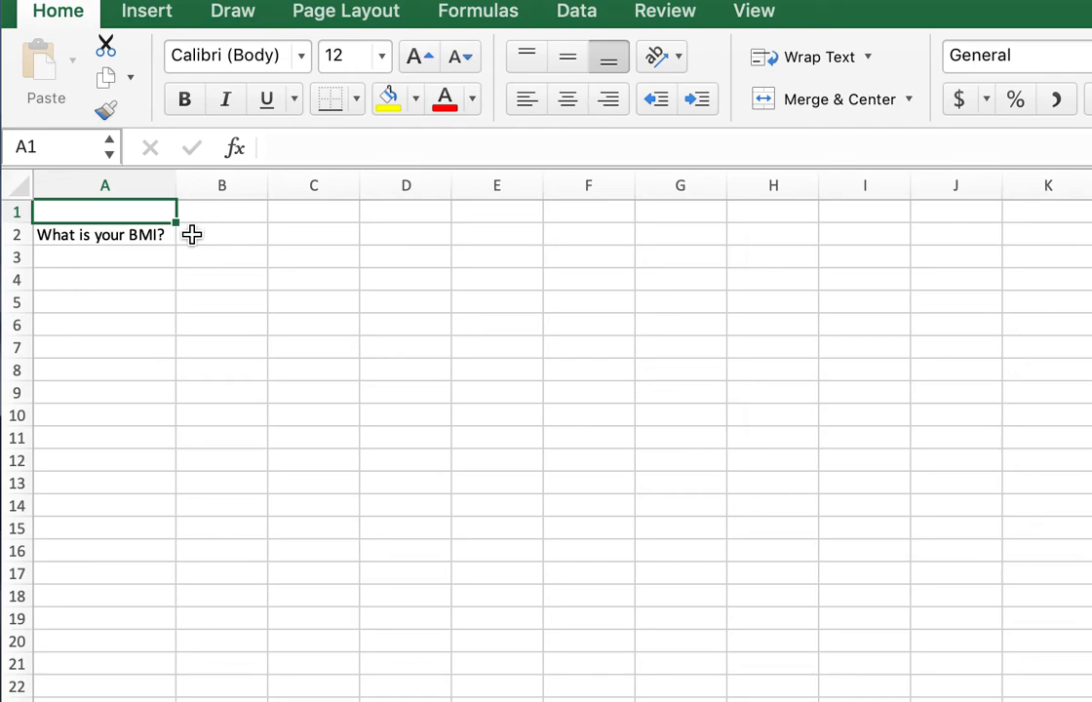
Enter the heading "%" in cell B1.
left_click(212, 216)
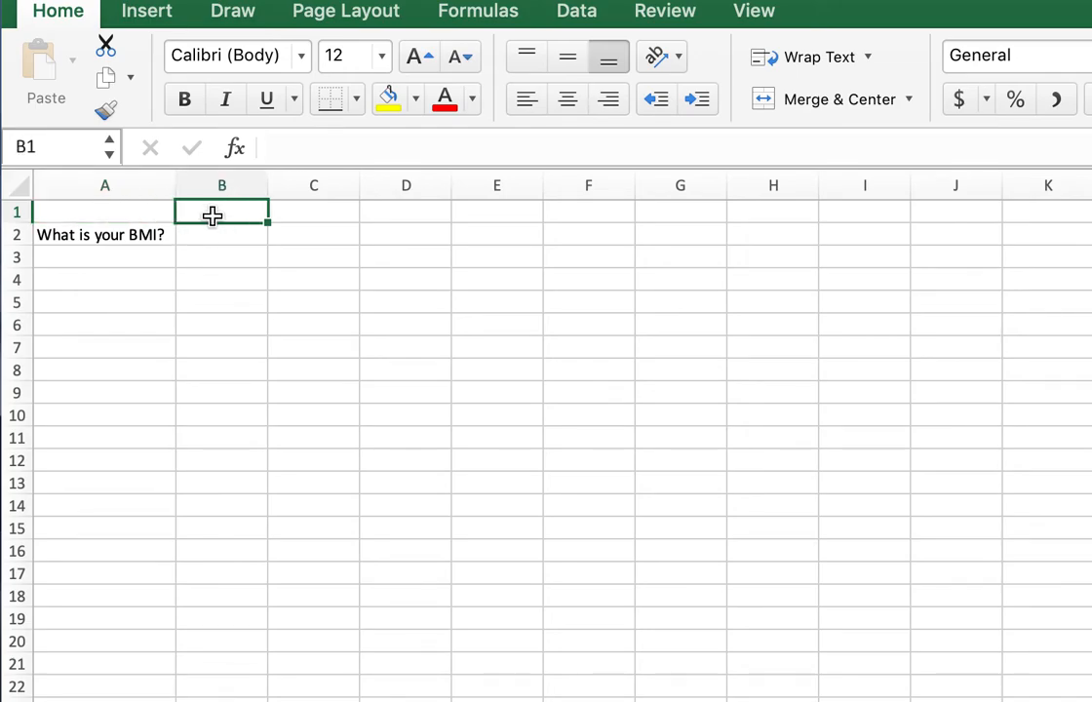
type("%")
left_click(242, 246)
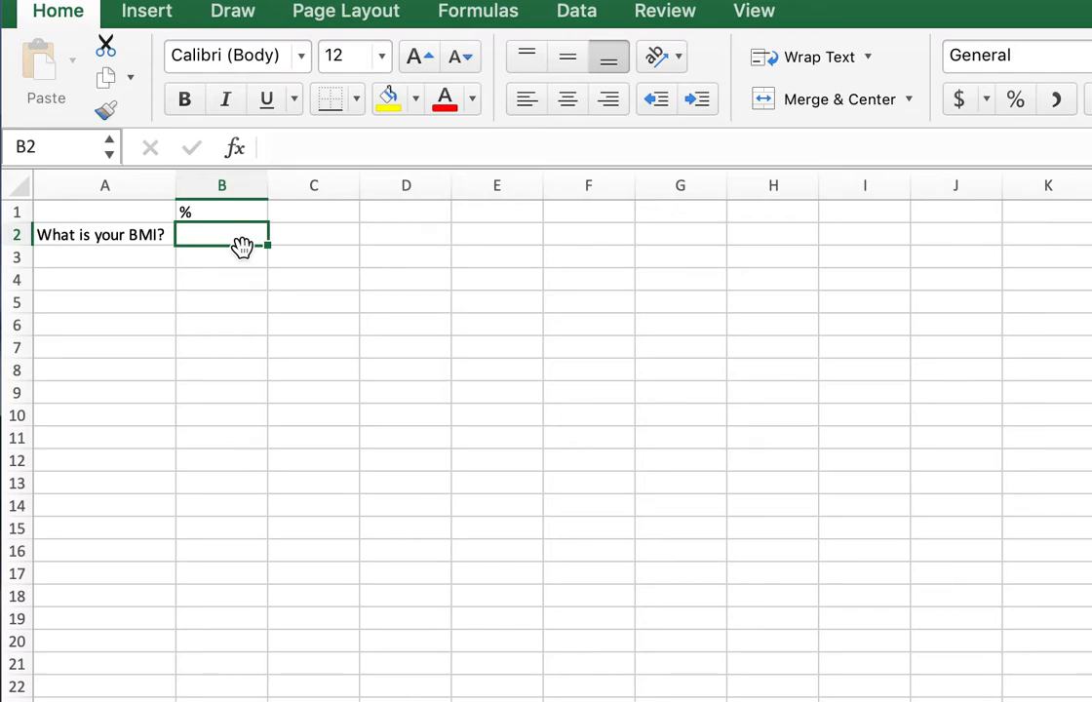
type("24")
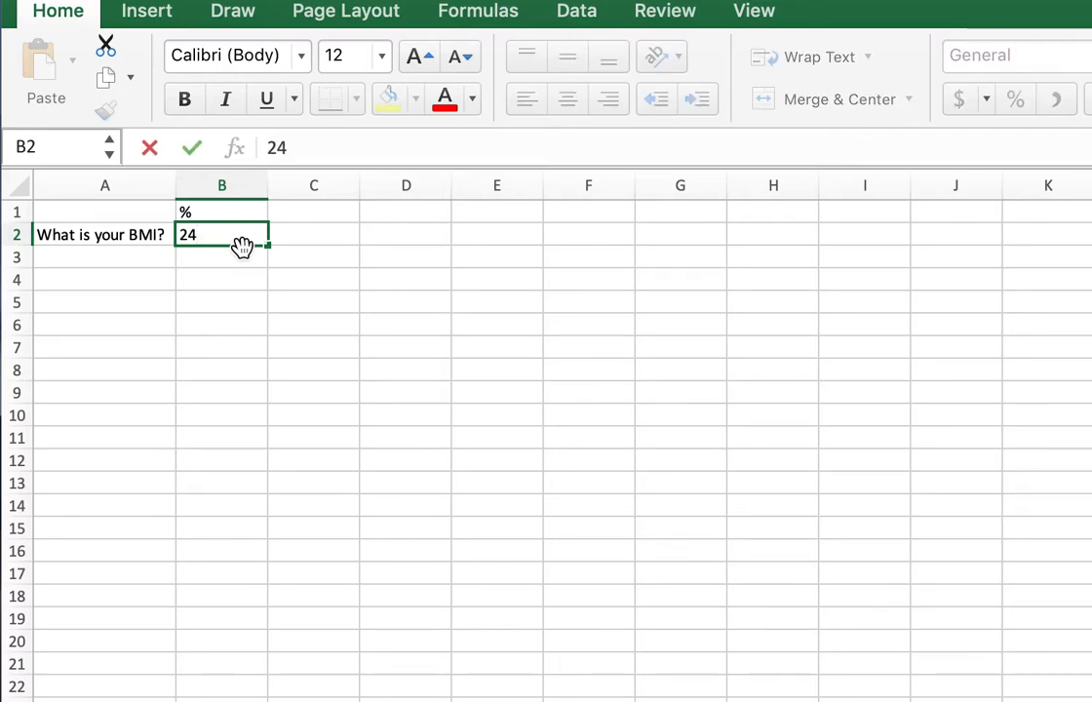
key("BackSpace")
key("BackSpace")
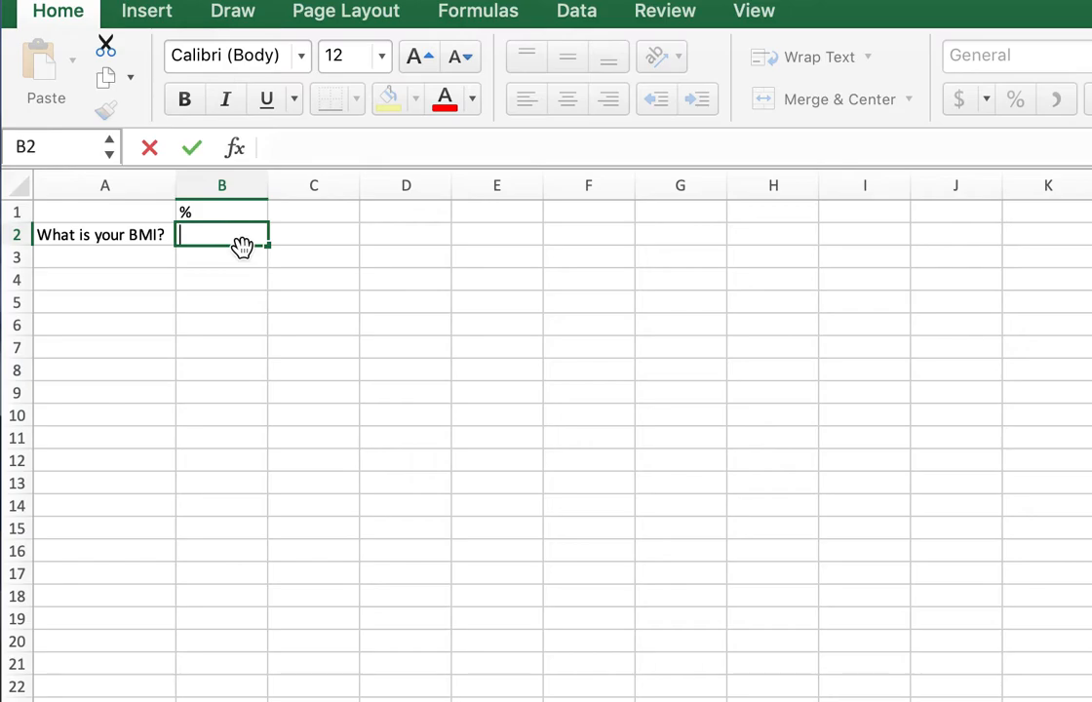
type("15")
key("BackSpace")
key("BackSpace")
type("150")
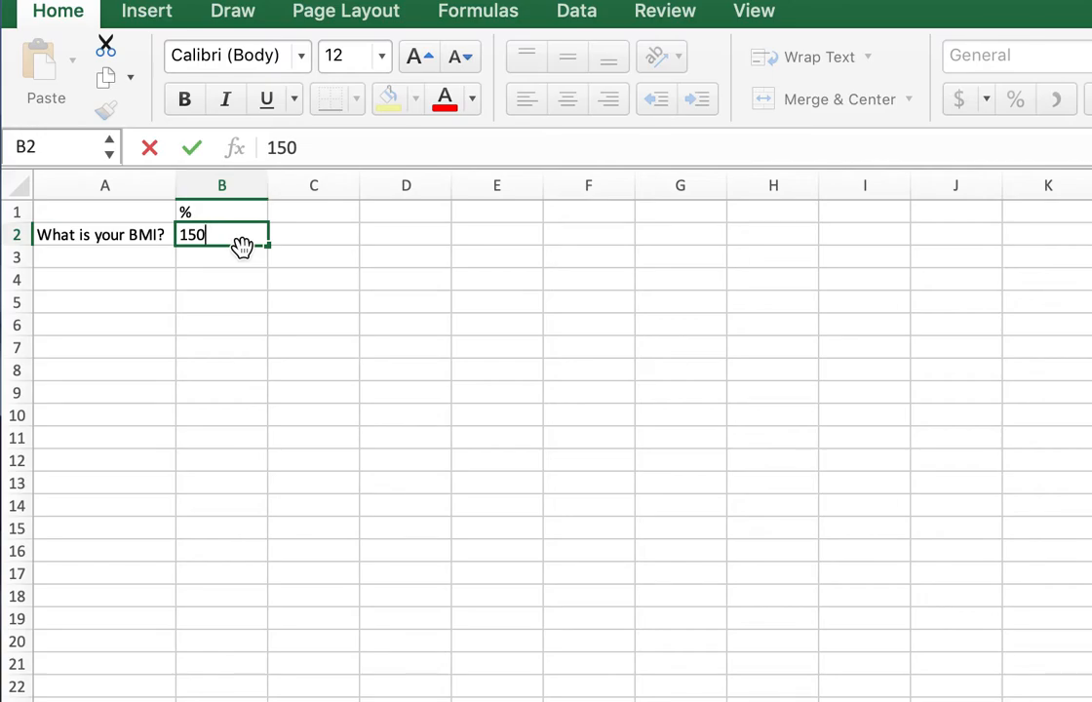
key("BackSpace")
key("BackSpace")
key("BackSpace")
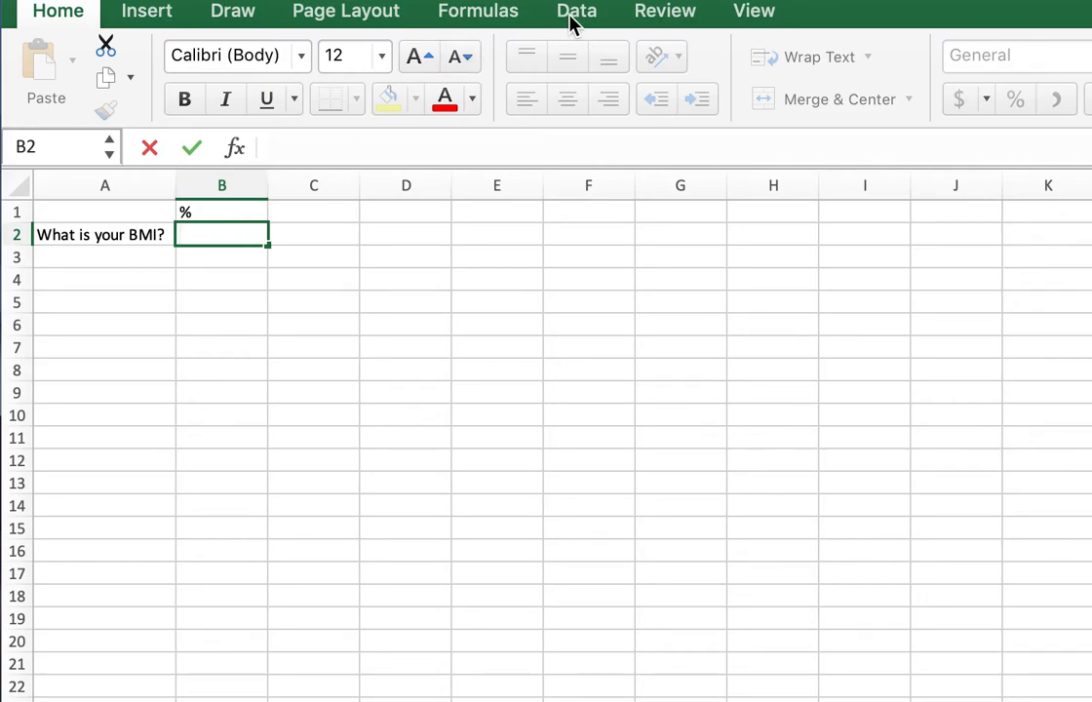
left_click(276, 319)
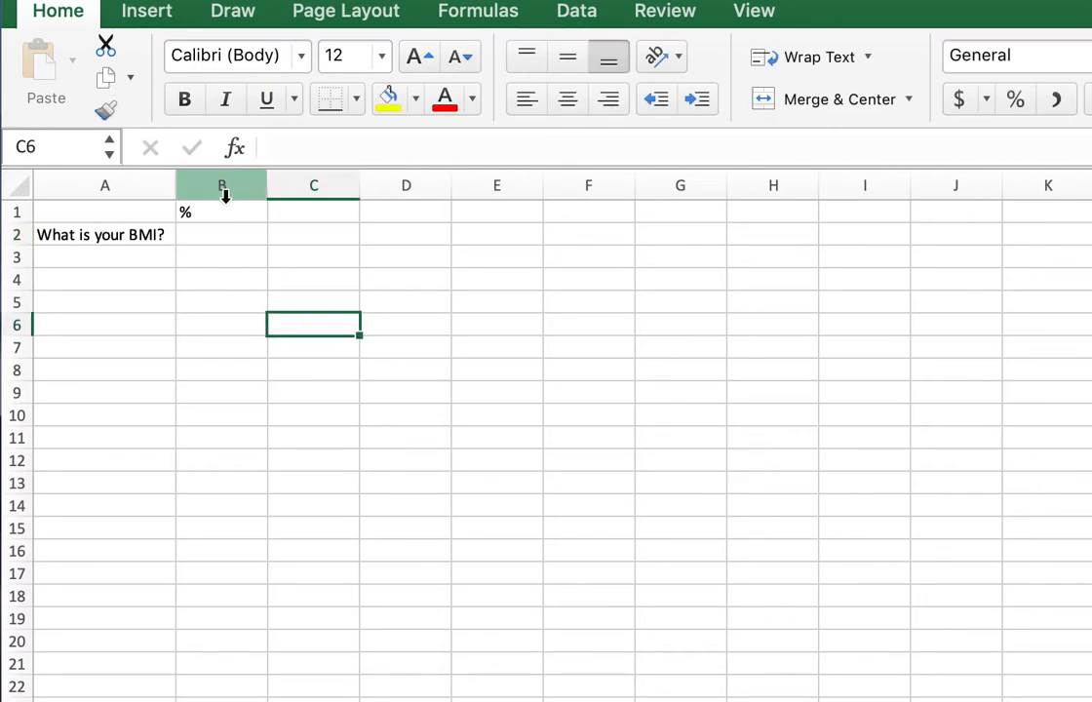
Open data validation for cell B2 and allow only whole numbers.
left_click(222, 234)
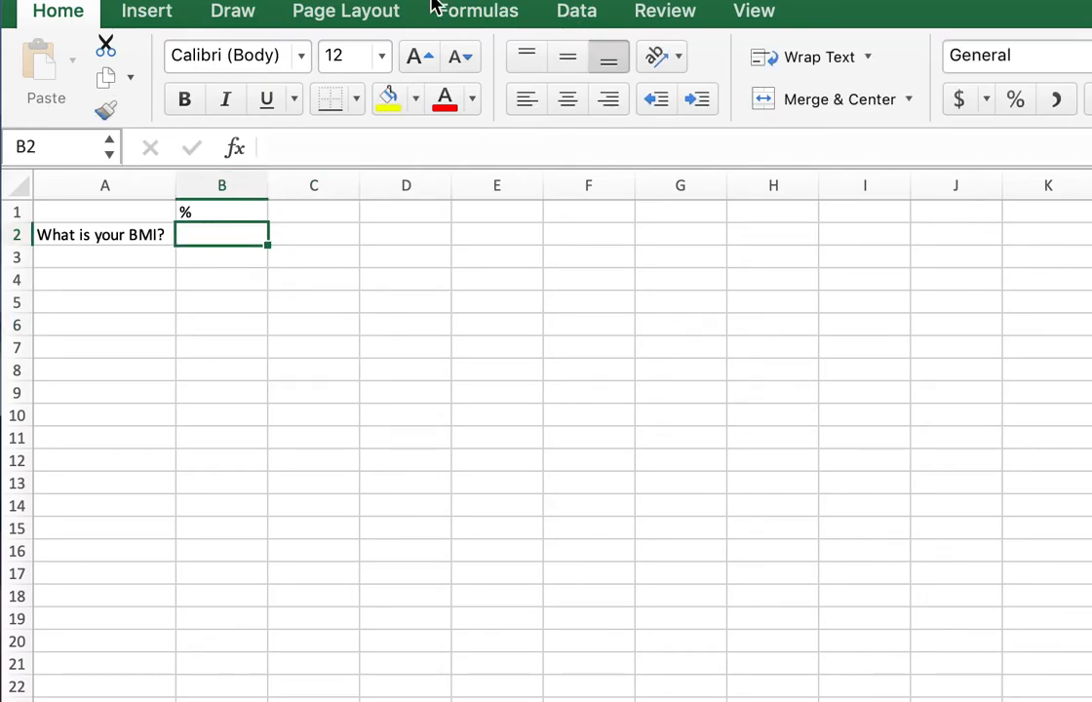
left_click(583, 12)
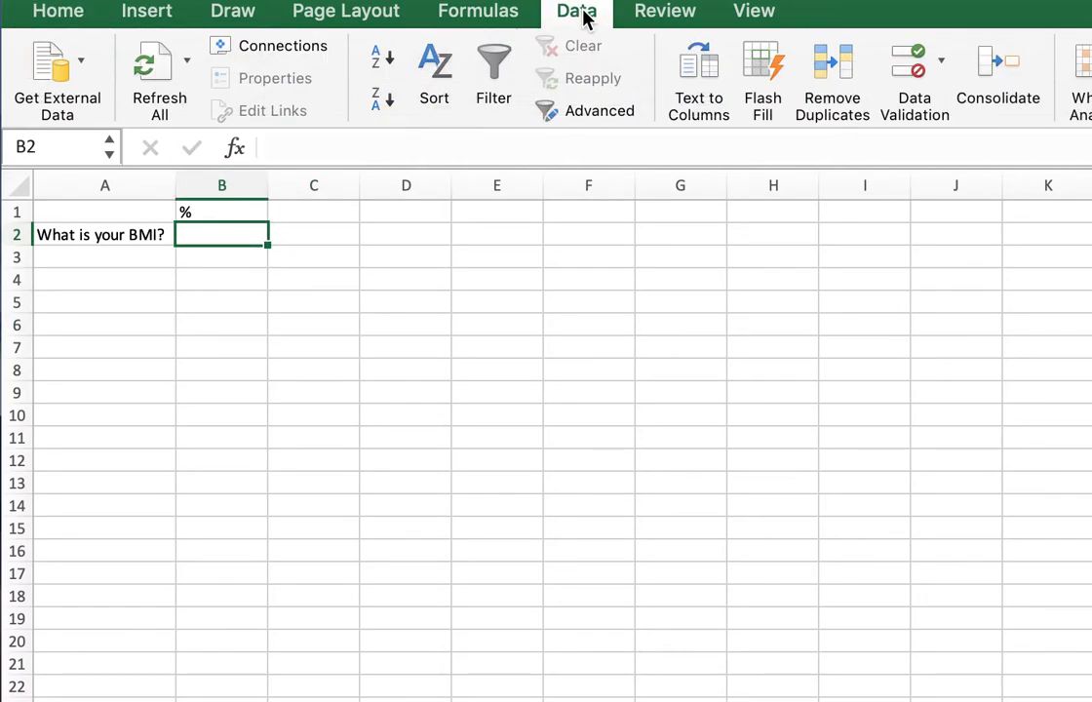
left_click(914, 68)
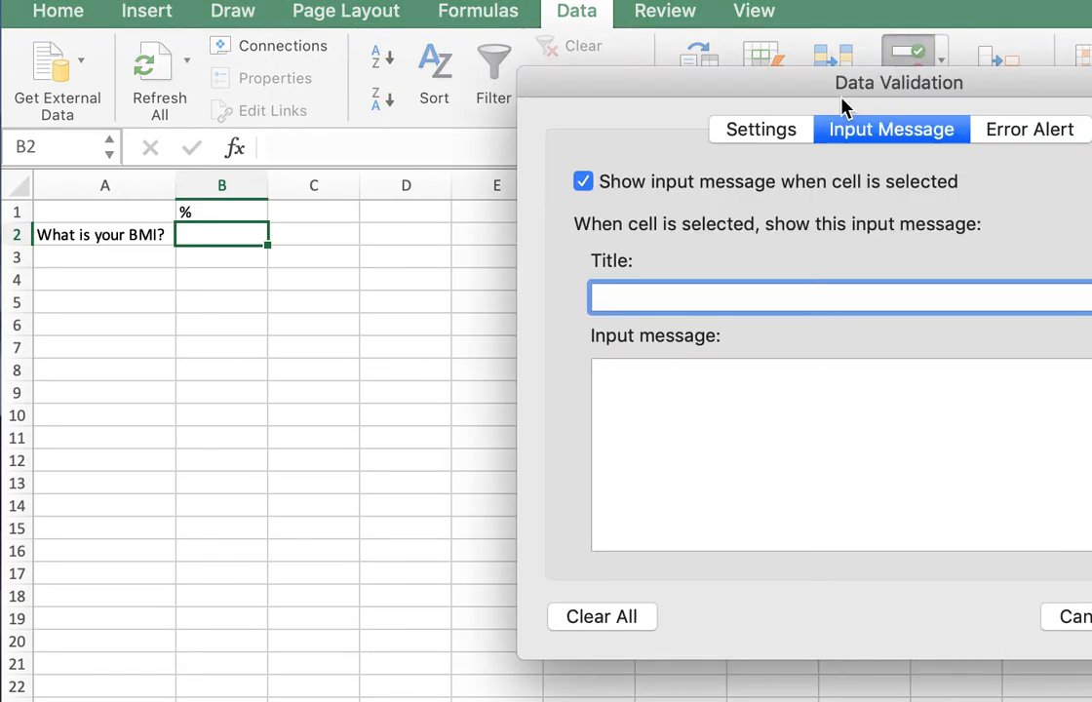
left_click_drag(841, 89, 575, 107)
left_click(651, 235)
left_click(524, 286)
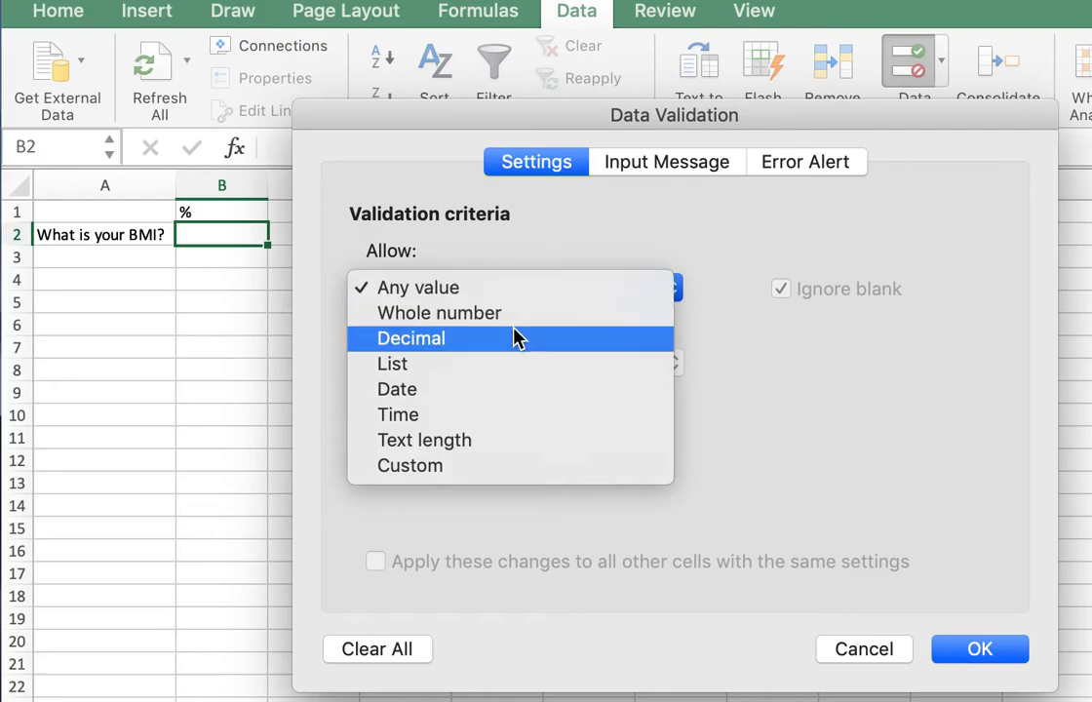
left_click(511, 318)
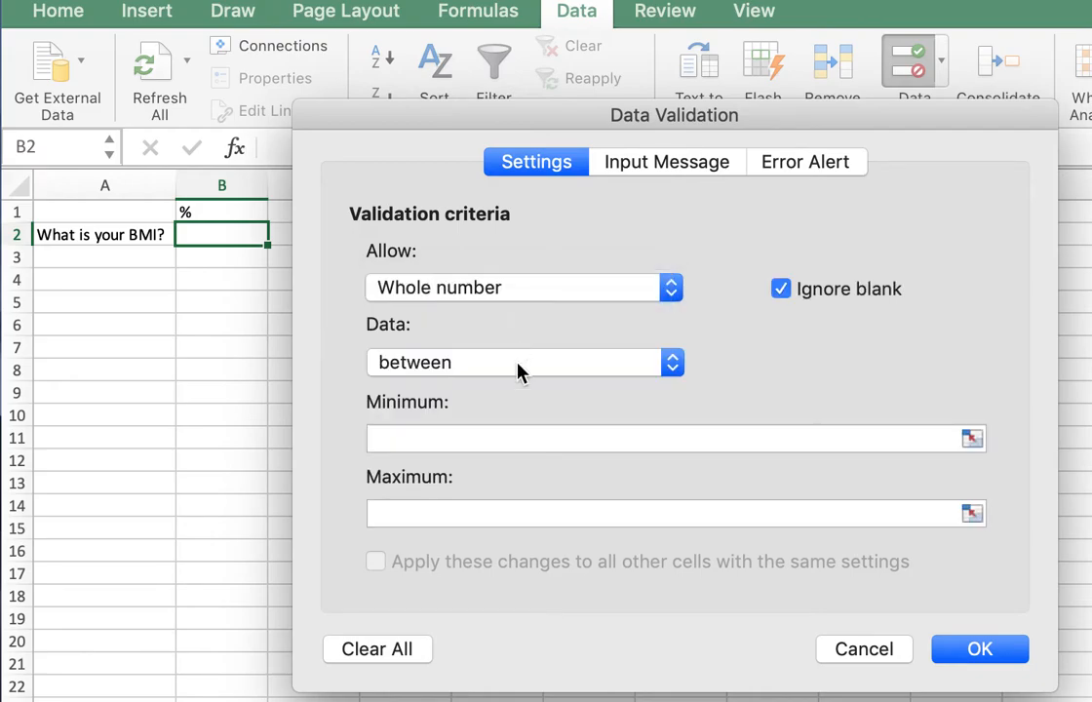
Set the validation range to a minimum of 0 and a maximum of 100, and apply the rule.
left_click(487, 440)
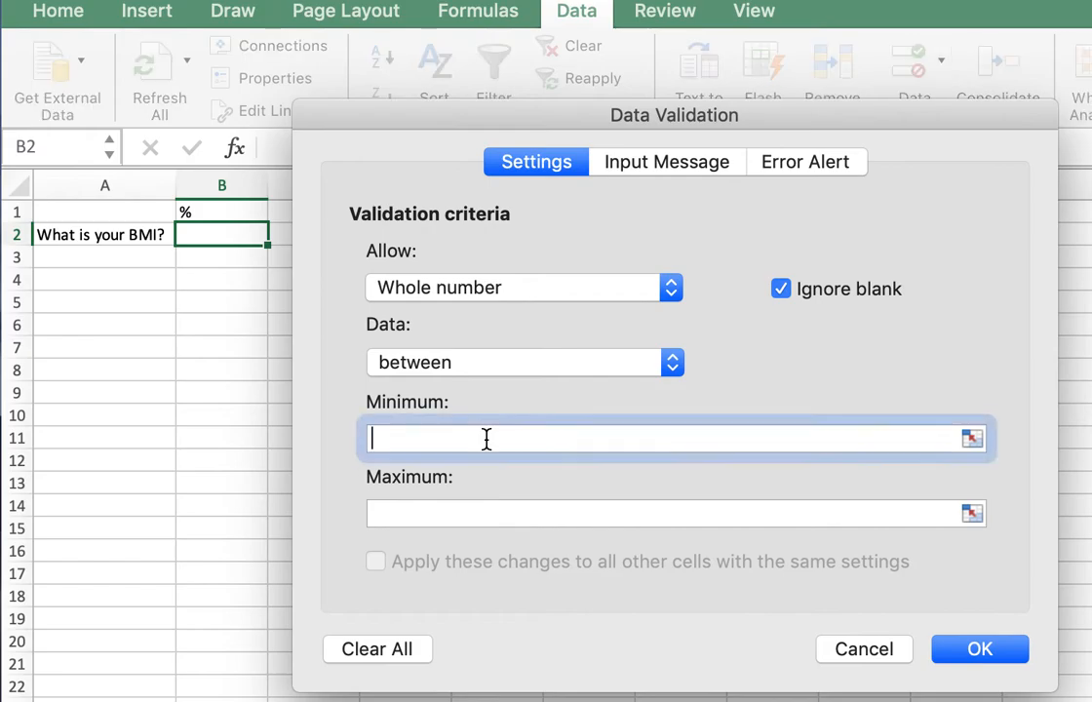
type("0")
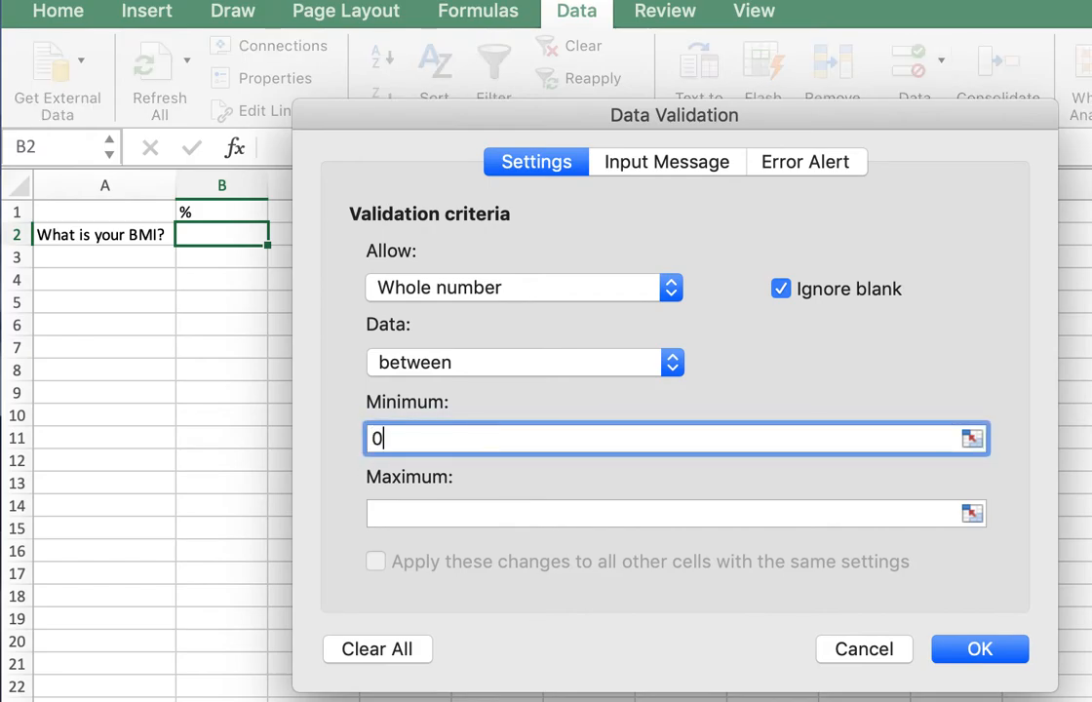
left_click(484, 509)
type("100")
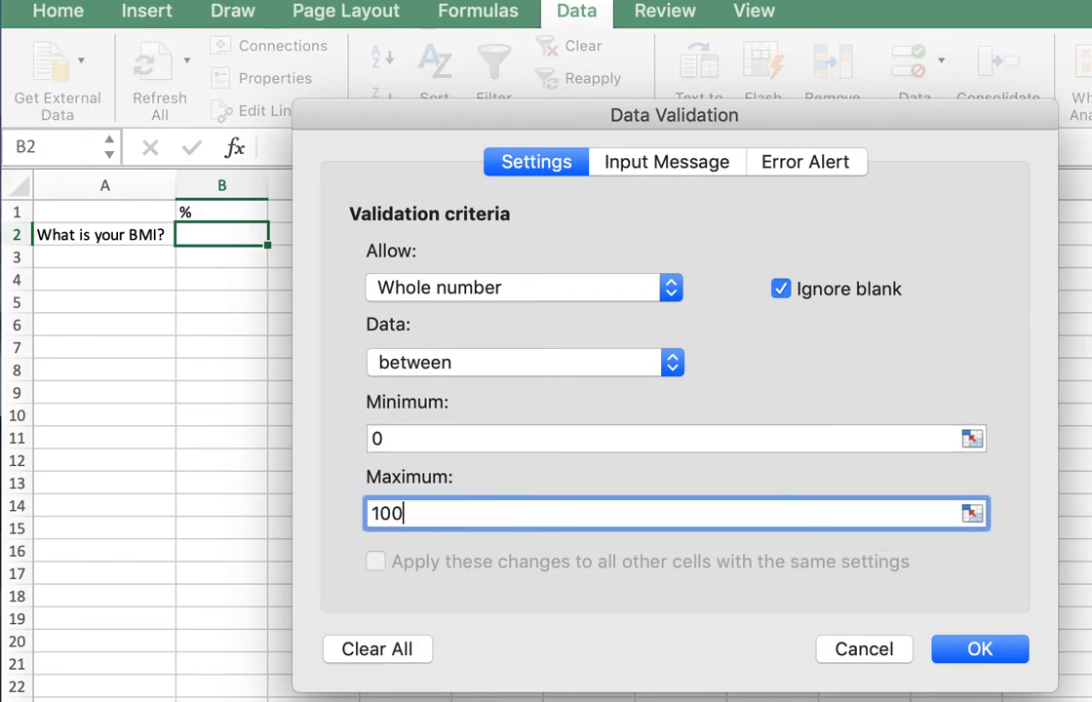
left_click(991, 657)
Enter 45 in cell B2 to test the validation rule with a value inside the range.
left_click(241, 271)
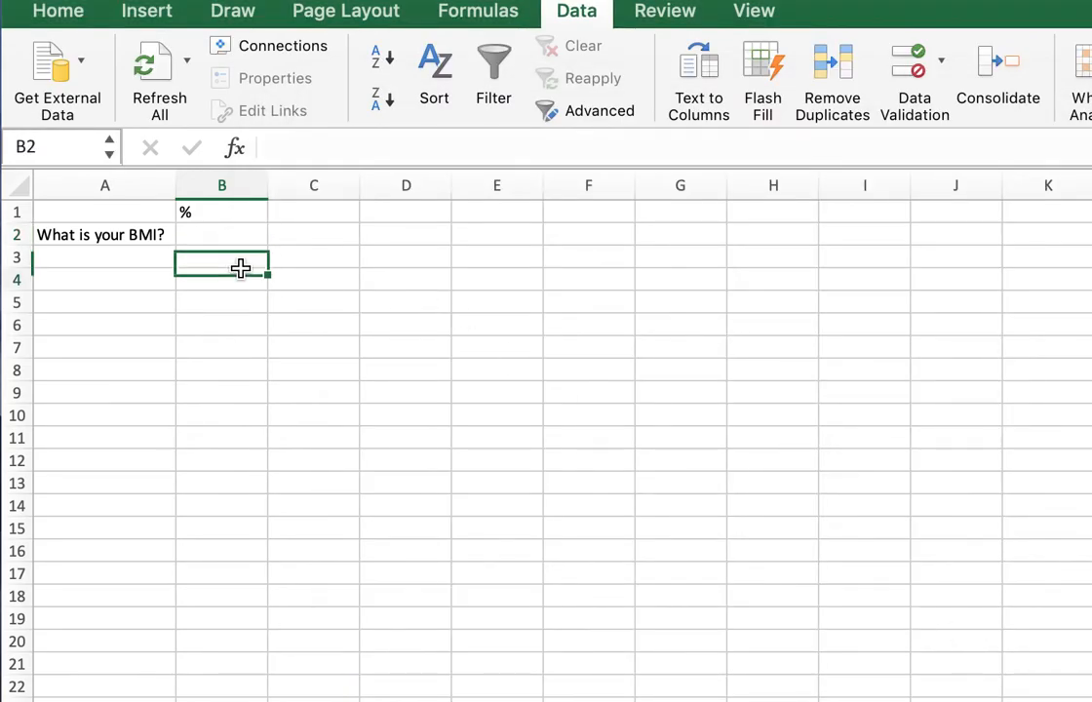
left_click(220, 232)
type("45")
key("Return")
Try to enter 150 in cell B2 to test the validation rule, and cancel the entry.
left_click(220, 235)
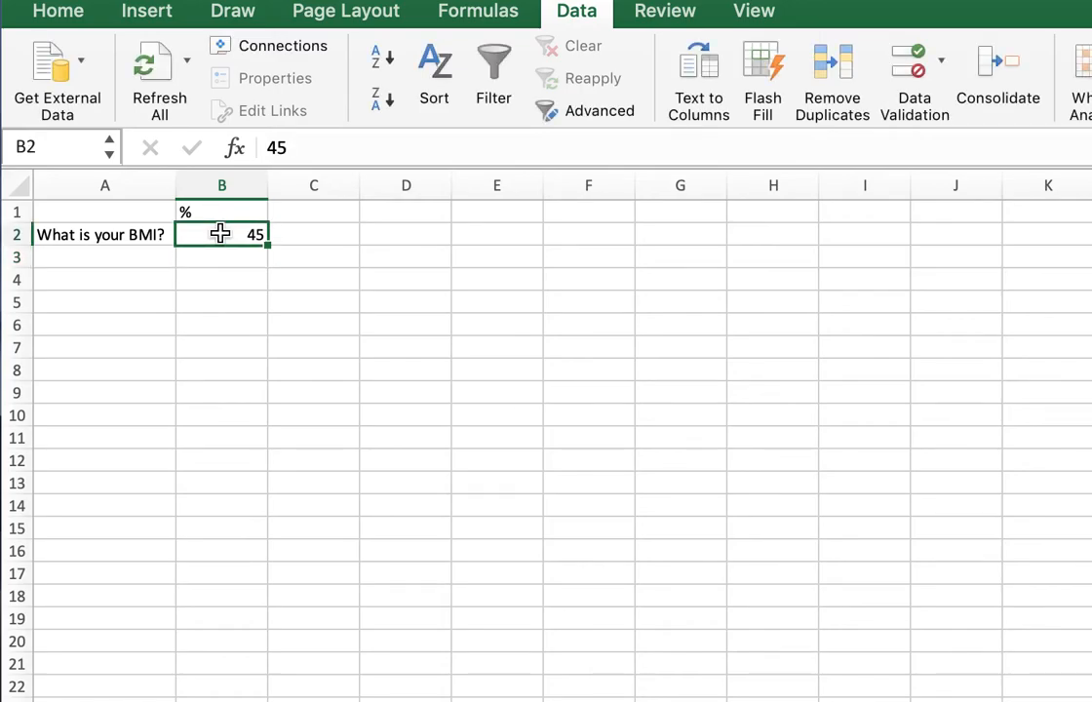
type("150")
key("Return")
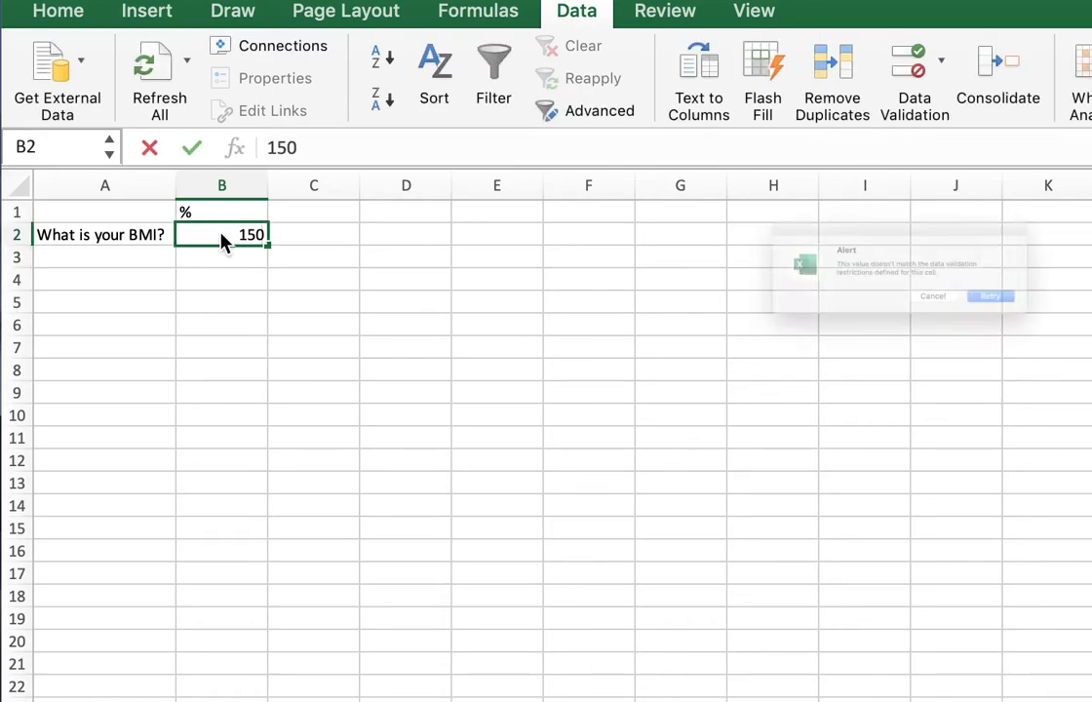
left_click_drag(792, 178, 555, 211)
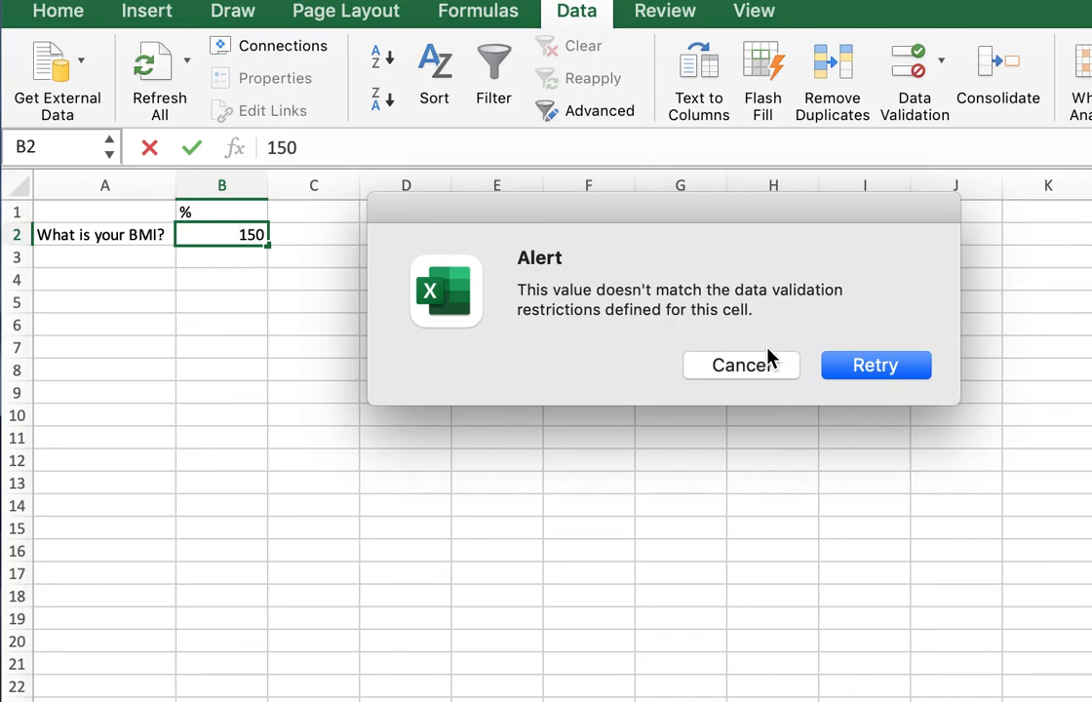
left_click(745, 370)
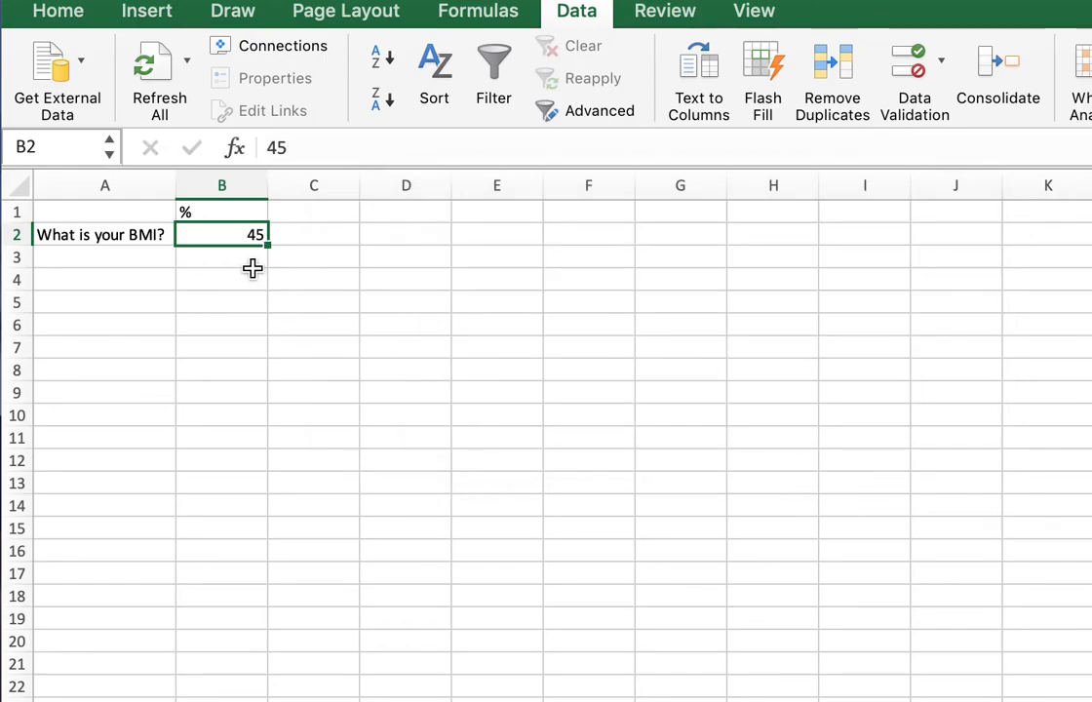
Clear the test value from cell B2.
left_click(254, 254)
left_click(254, 235)
key("Delete")
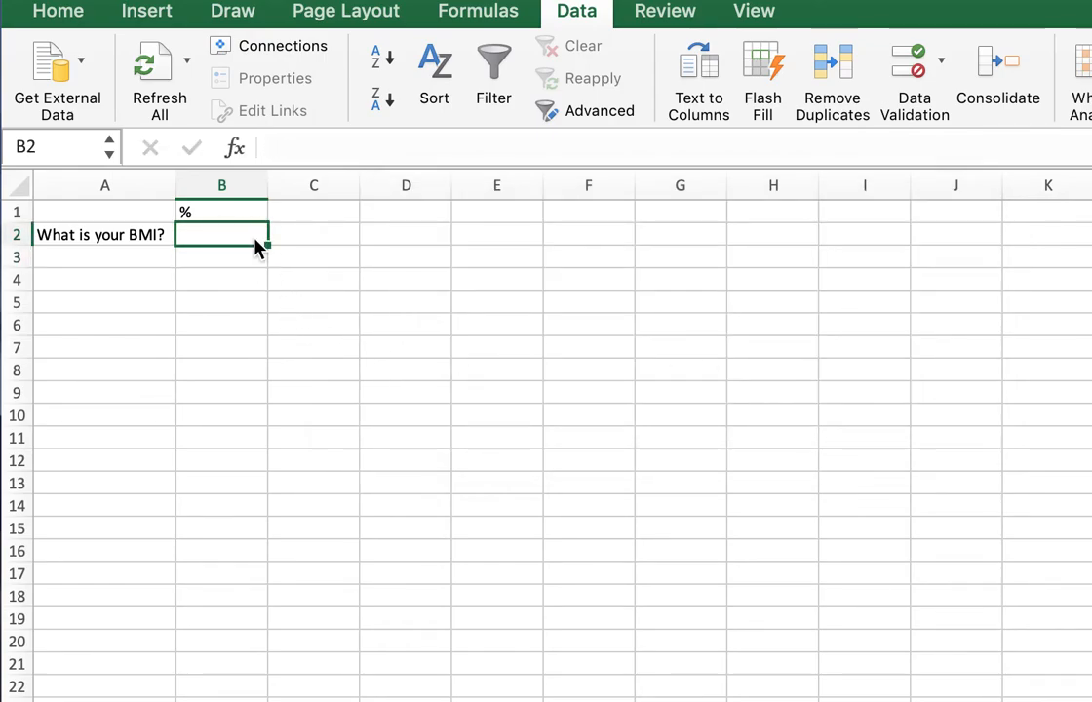
Reopen the data validation settings for cell B2 and check the minimum and maximum limits.
left_click(339, 275)
left_click(224, 239)
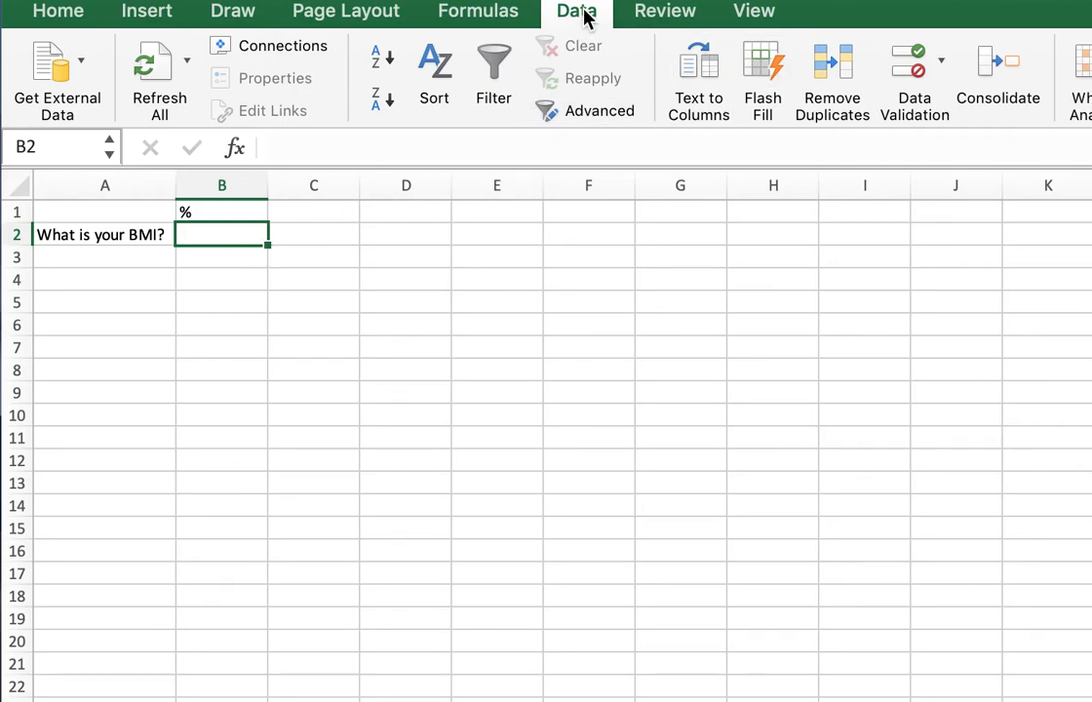
left_click(915, 70)
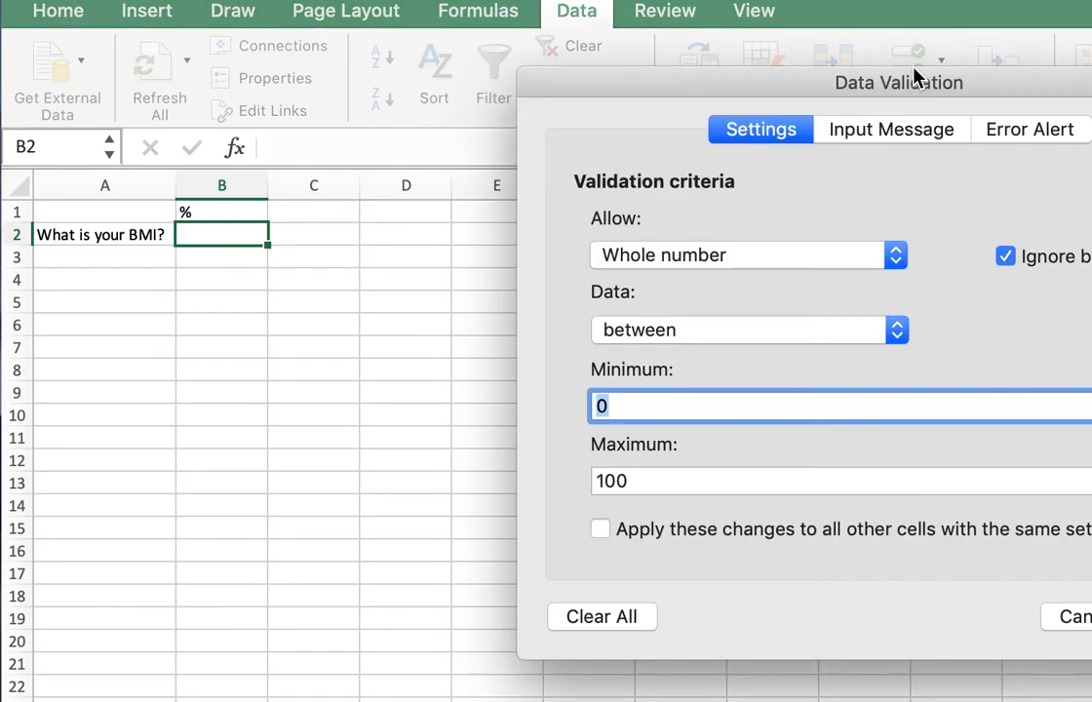
left_click_drag(863, 89, 542, 83)
left_click(309, 395)
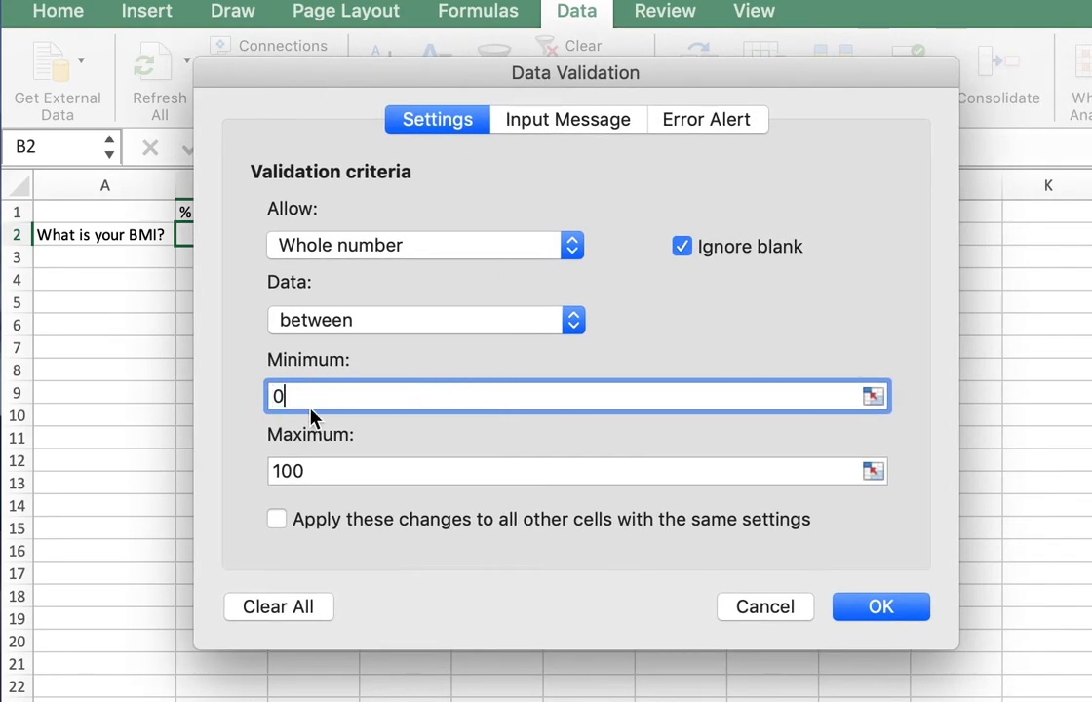
left_click(348, 470)
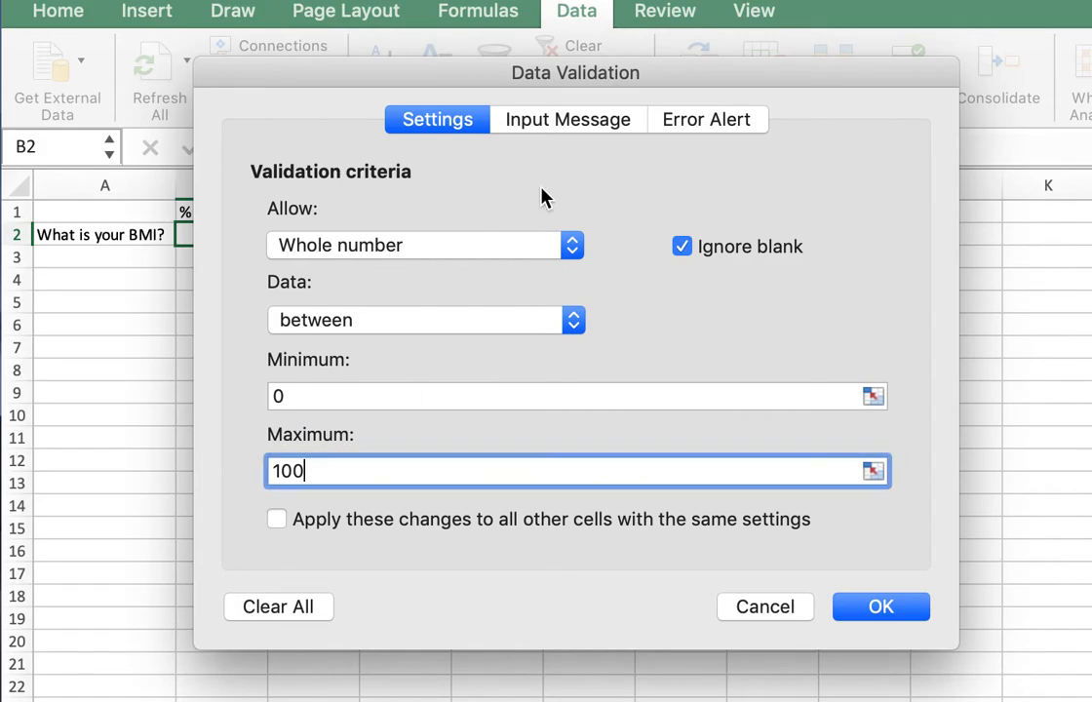
Add an input message for cell B2 titled "BMI" with the text "BMI between 0 - 100%".
left_click(592, 119)
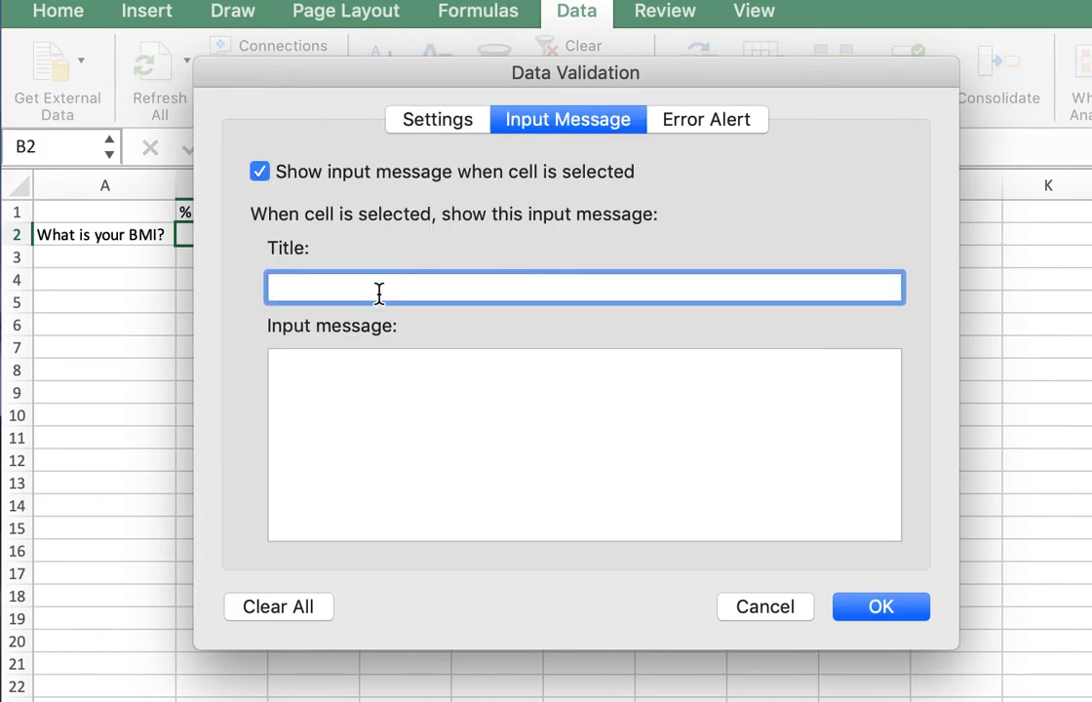
type("BMI")
key("Tab")
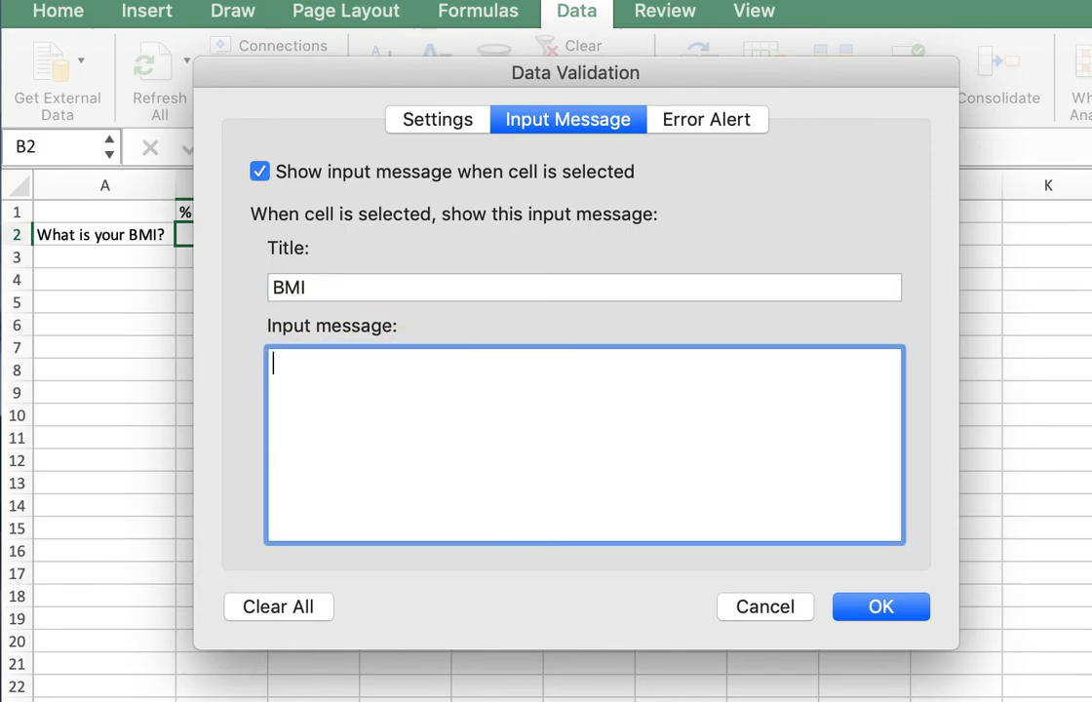
type("P")
key("BackSpace")
type("BMI bet")
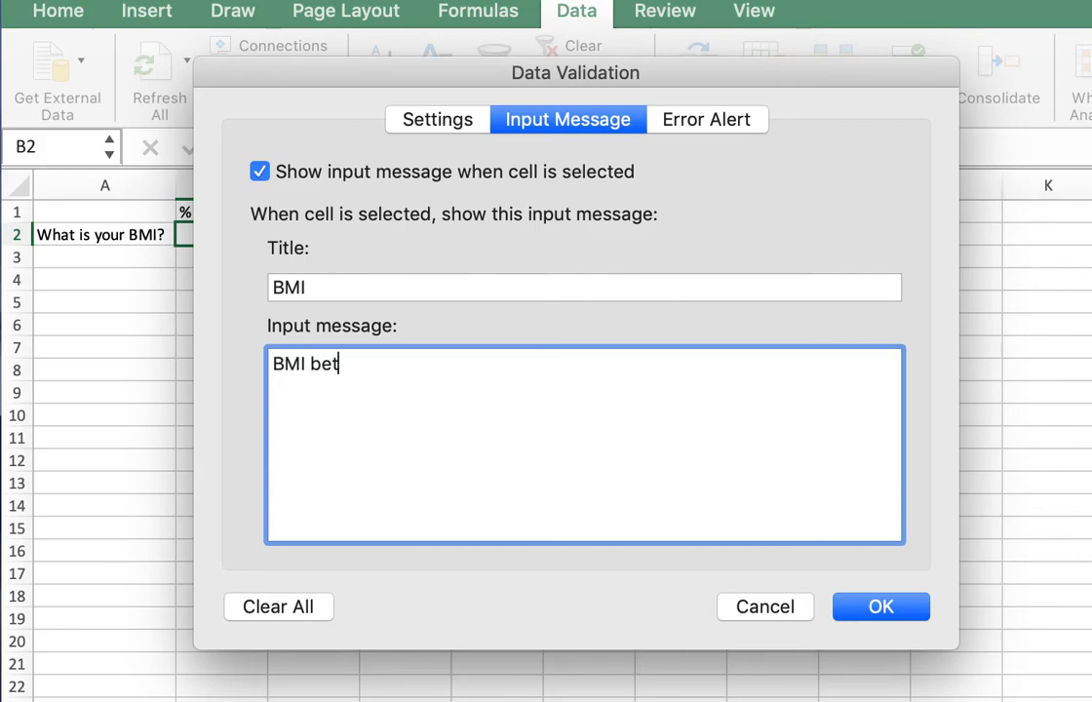
type("ween 0 - 100%")
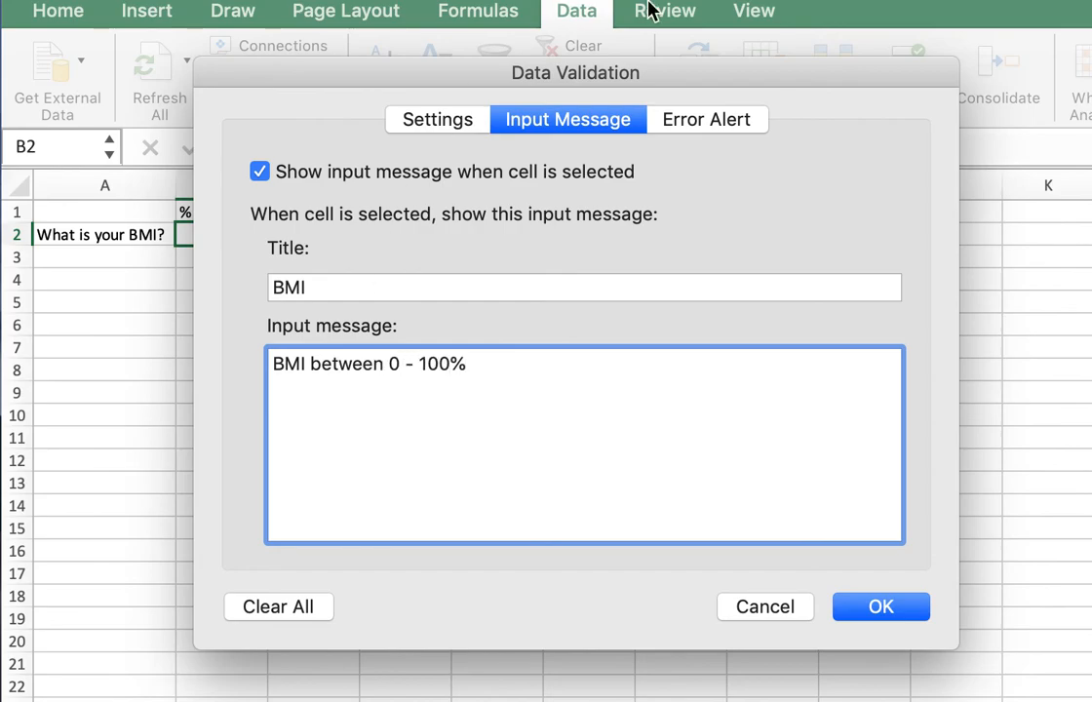
Set up a Stop-style error alert for cell B2 with the title "Incorrect BMI".
left_click(721, 121)
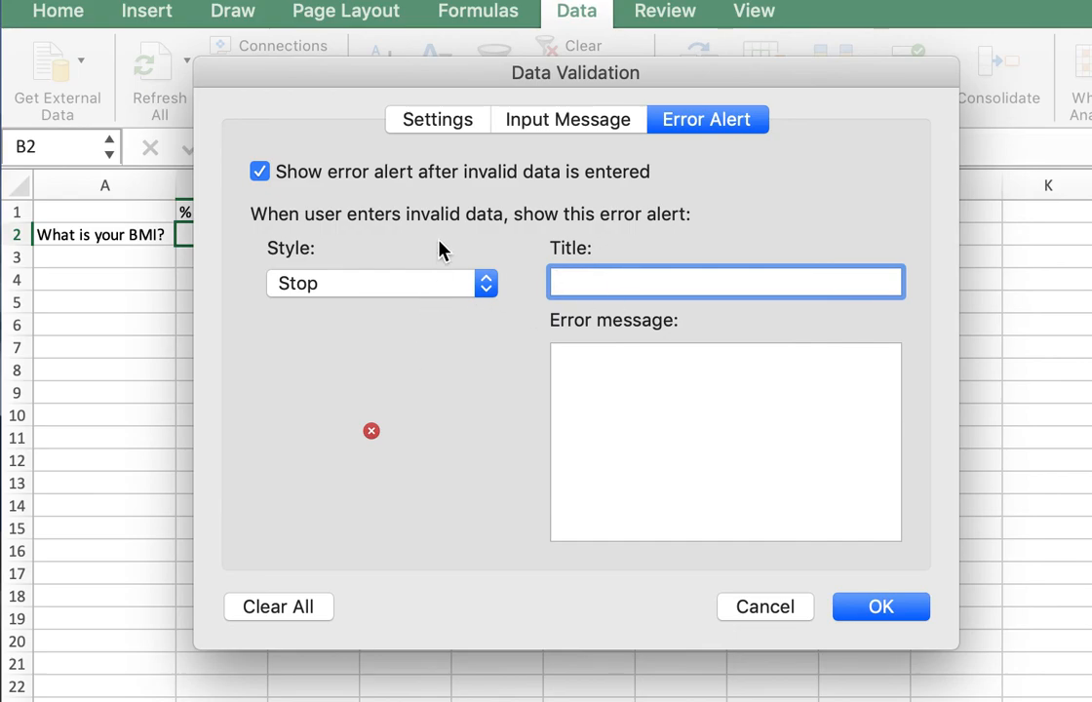
left_click(429, 282)
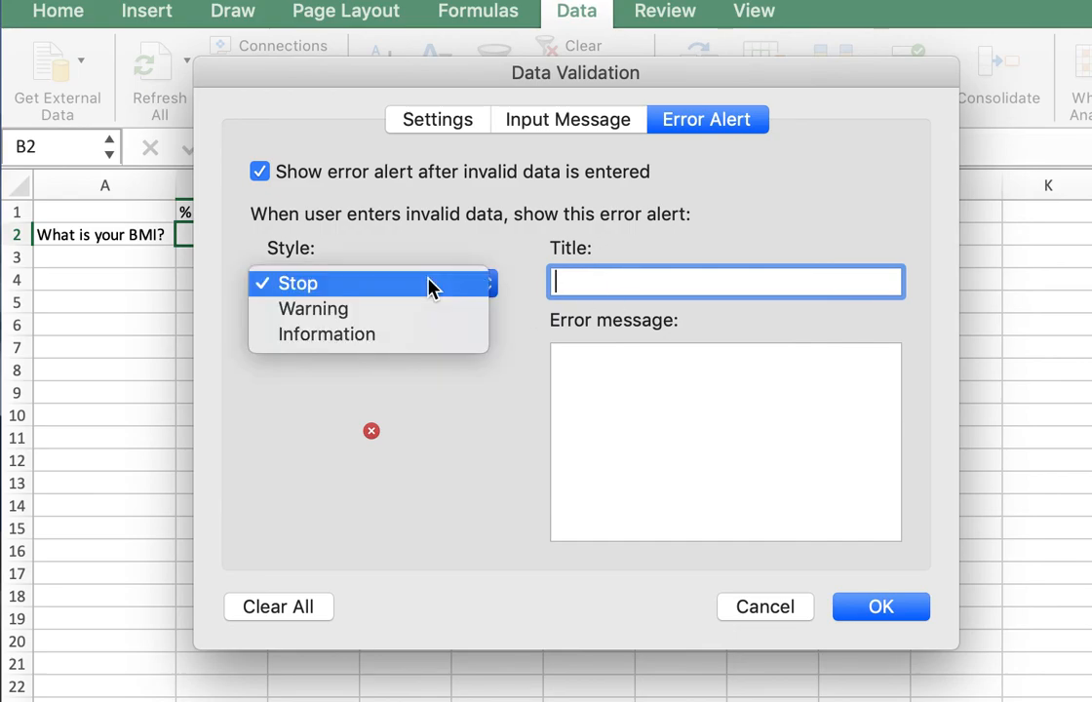
left_click(651, 278)
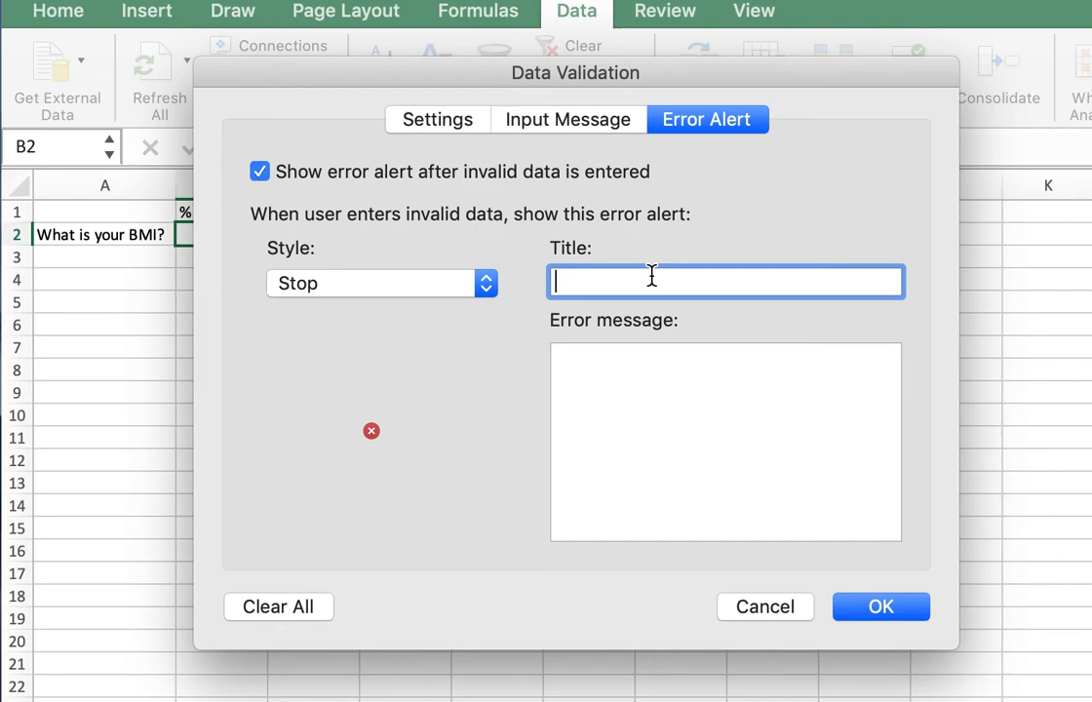
type("Incorrect BMI")
key("Tab")
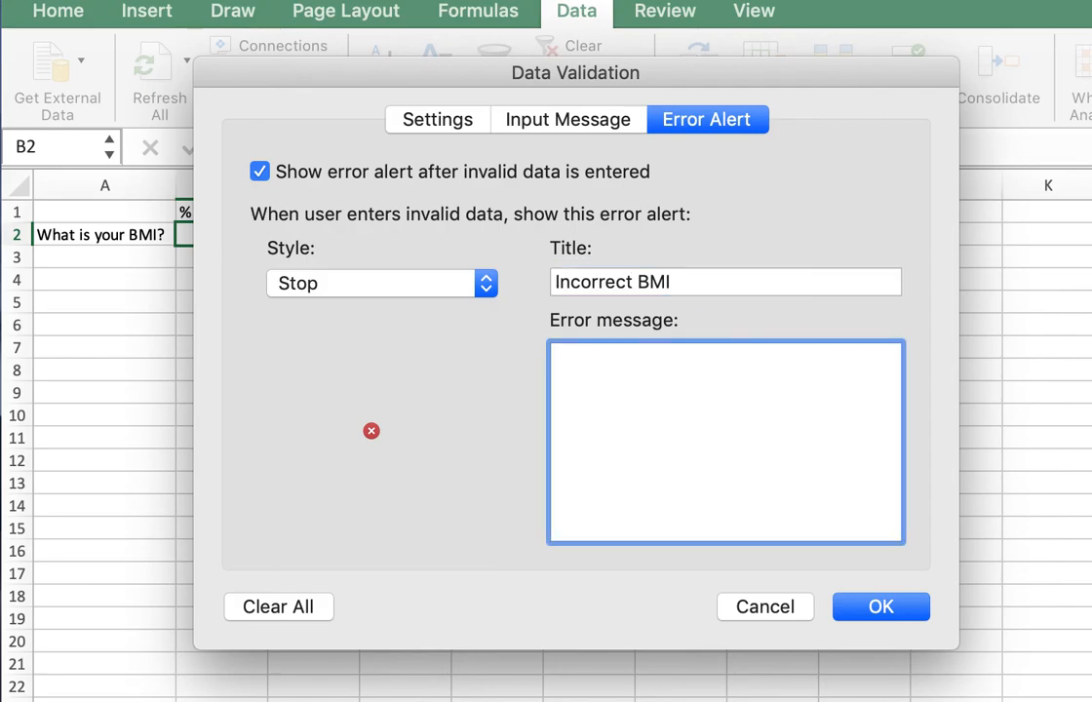
Add the error message "Please input BMI percentage between 0 and 100." and apply the validation settings to cell B2.
type("Please input BMI")
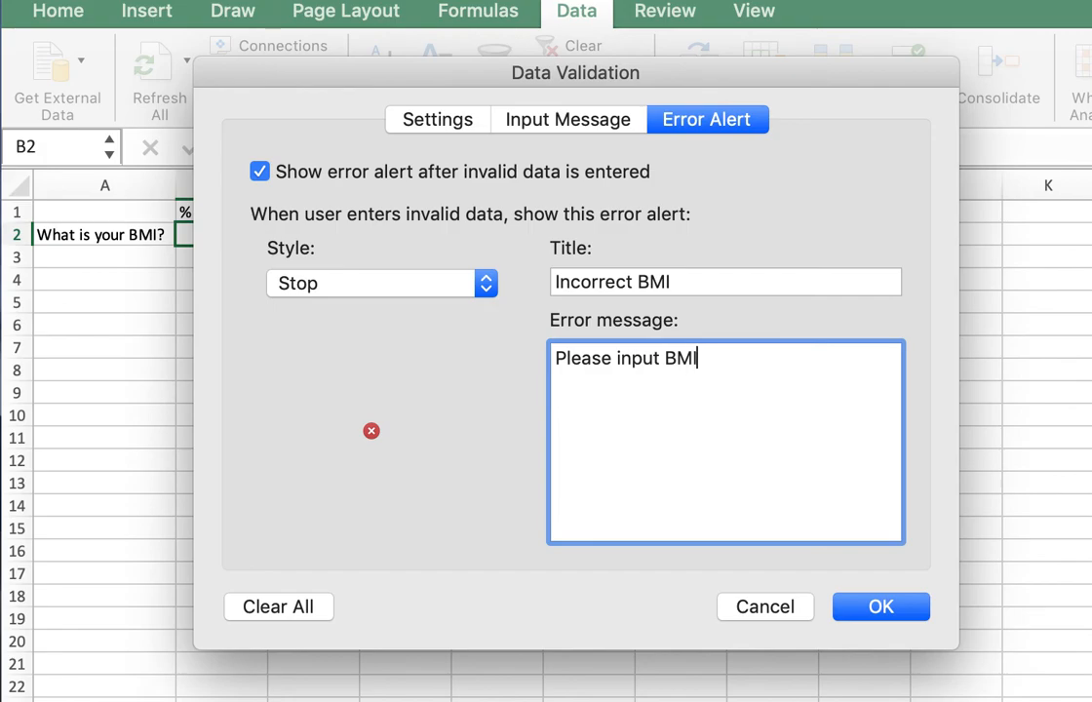
type(" percentag")
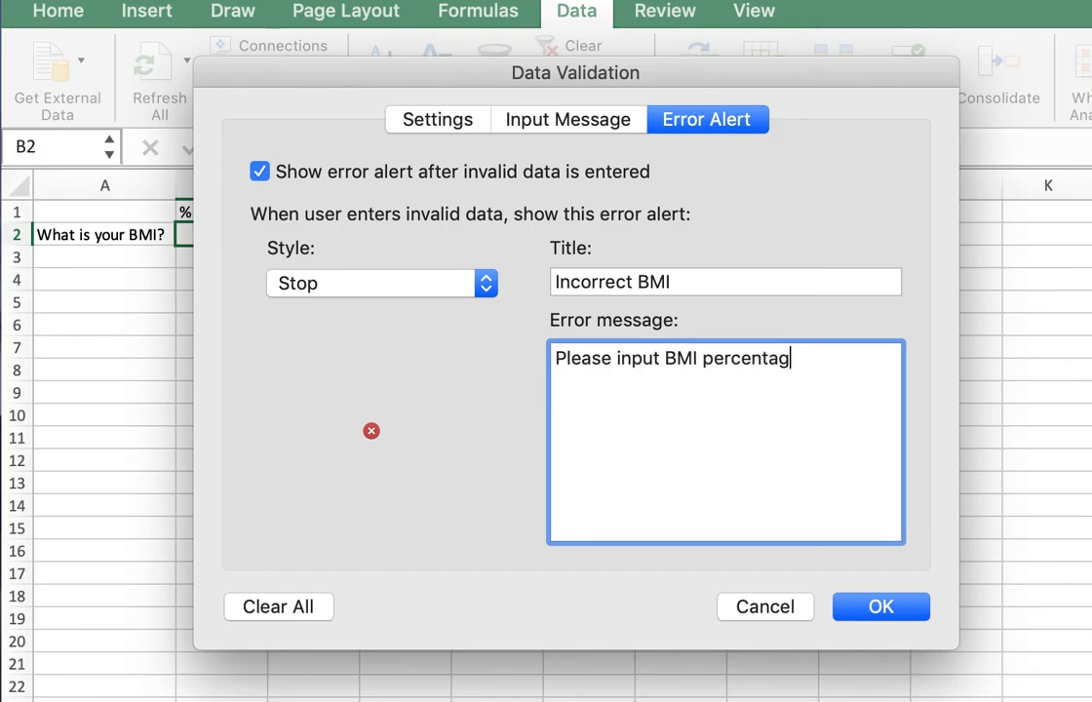
type("e betwee")
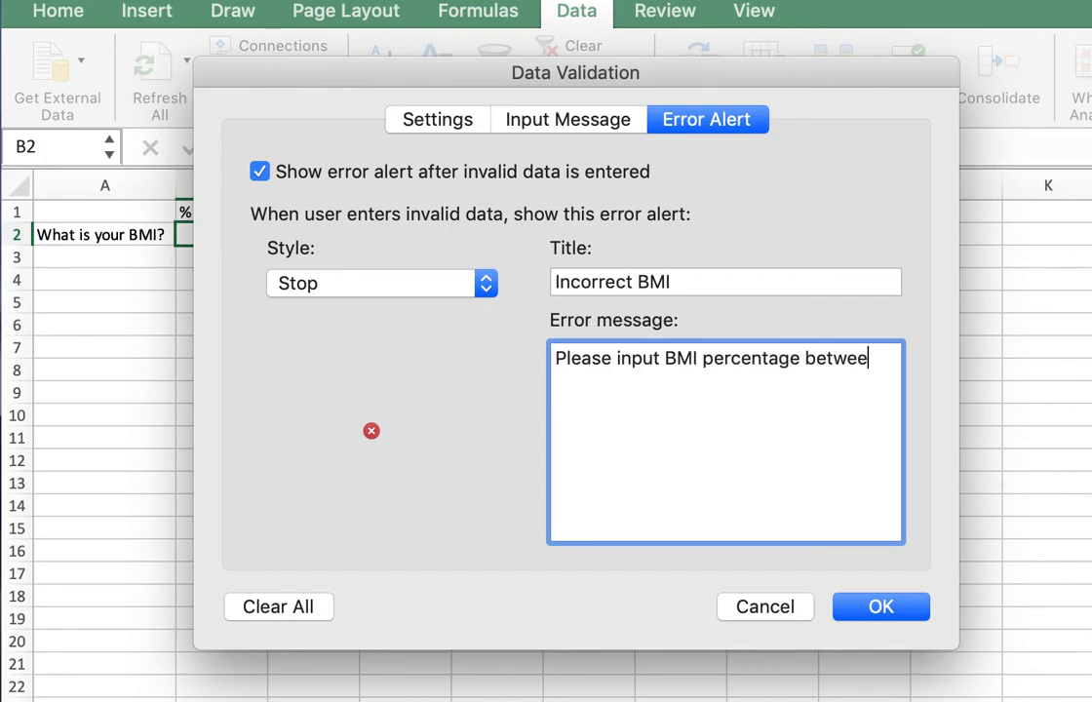
type("n 0 and 100.")
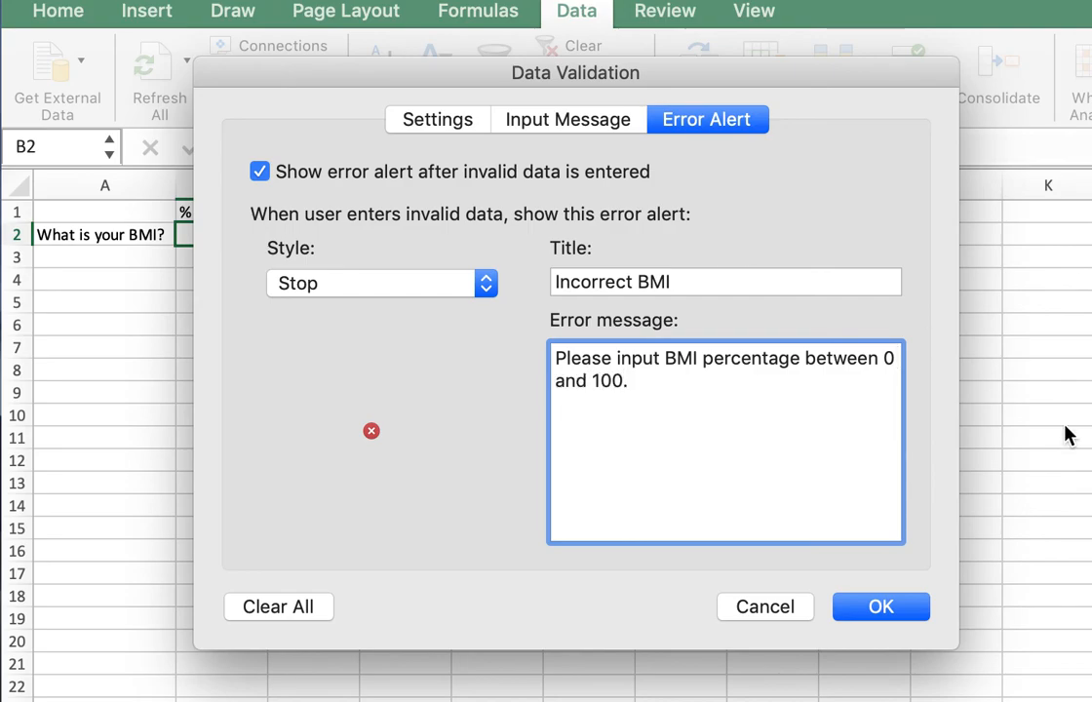
left_click(878, 606)
Reselect cell B2, try to enter 150 to test the custom error alert, and cancel the entry.
left_click(417, 329)
left_click(220, 235)
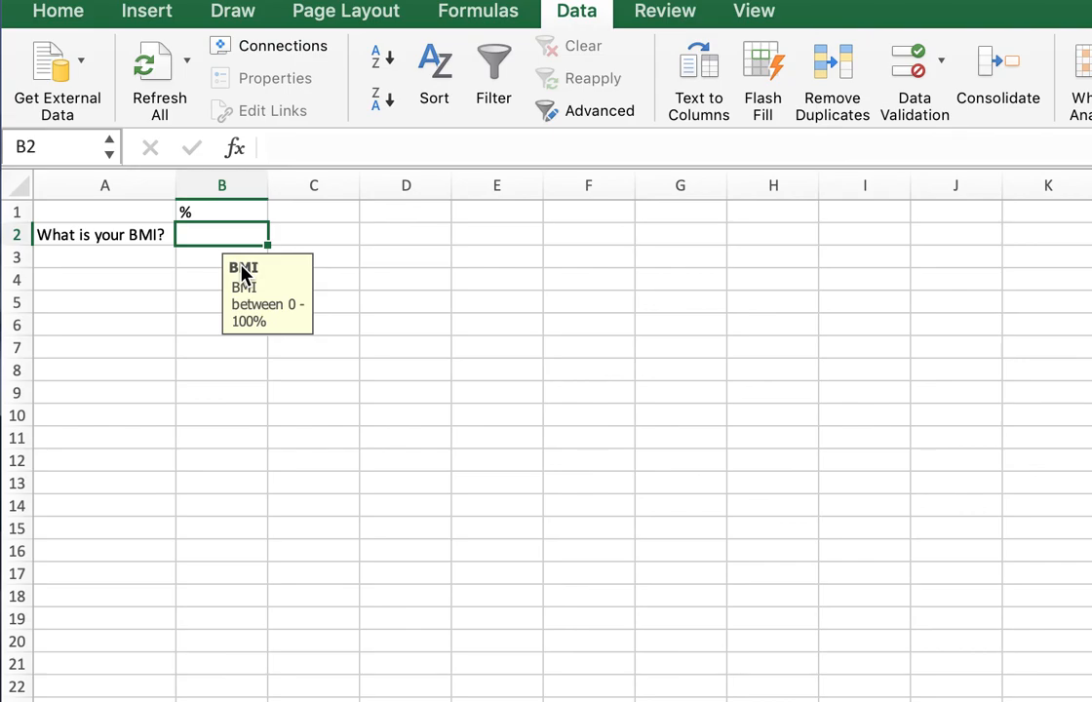
double_click(235, 234)
type("150")
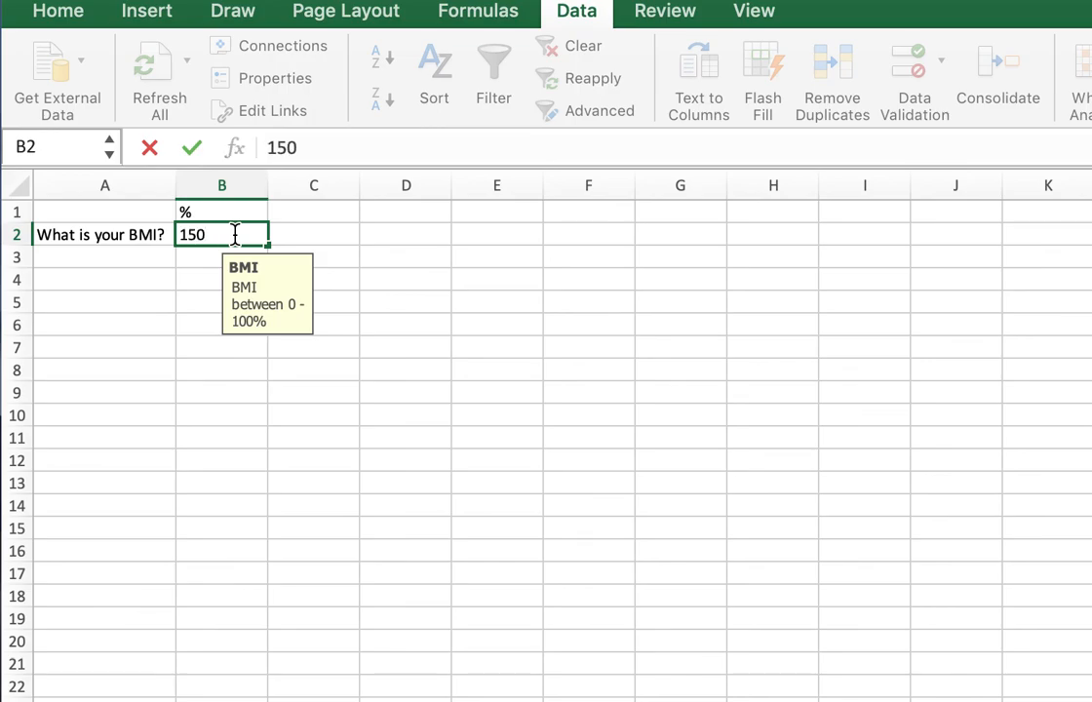
key("Return")
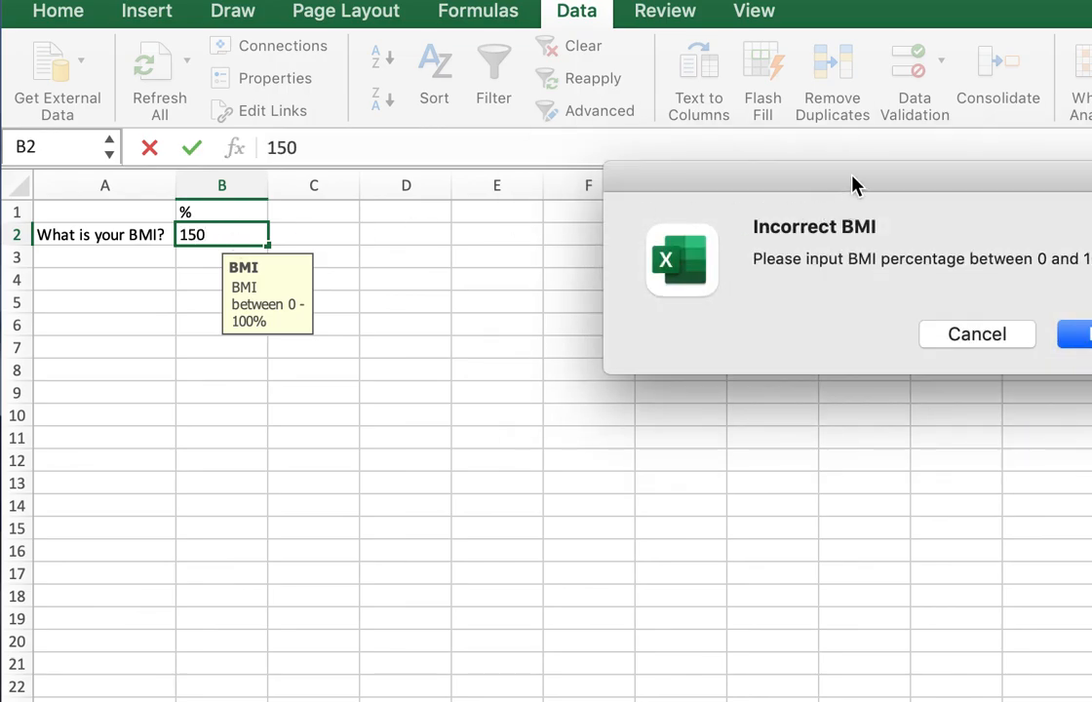
left_click_drag(851, 185, 599, 215)
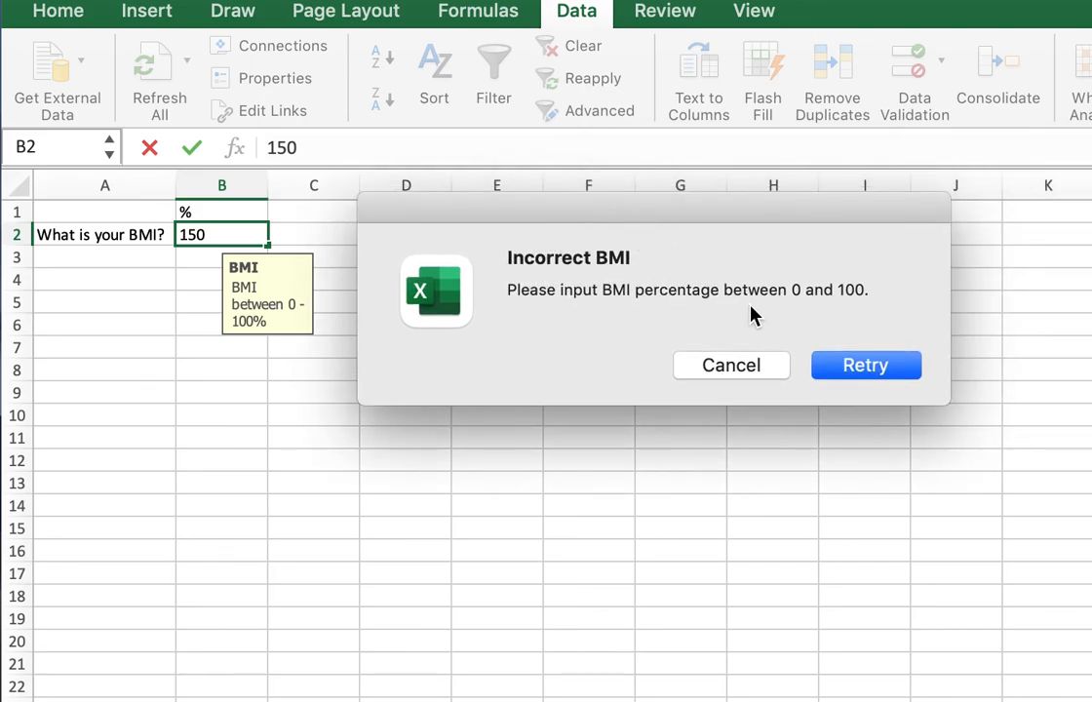
left_click(775, 371)
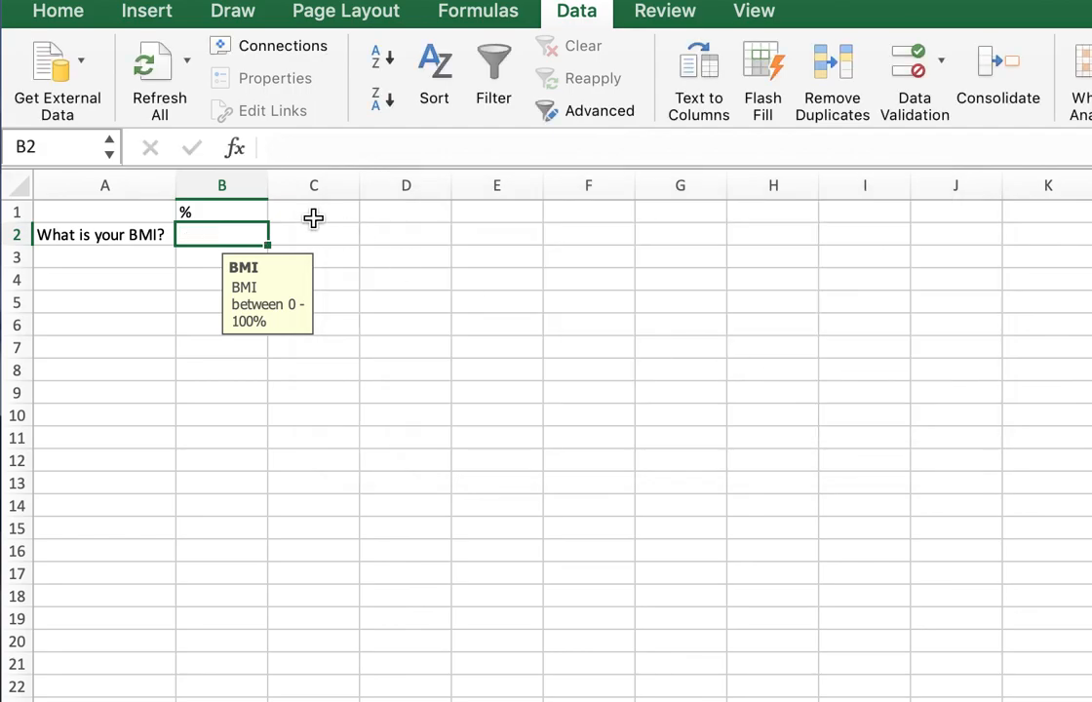
Enter the valid BMI value 20 in cell B2.
double_click(242, 234)
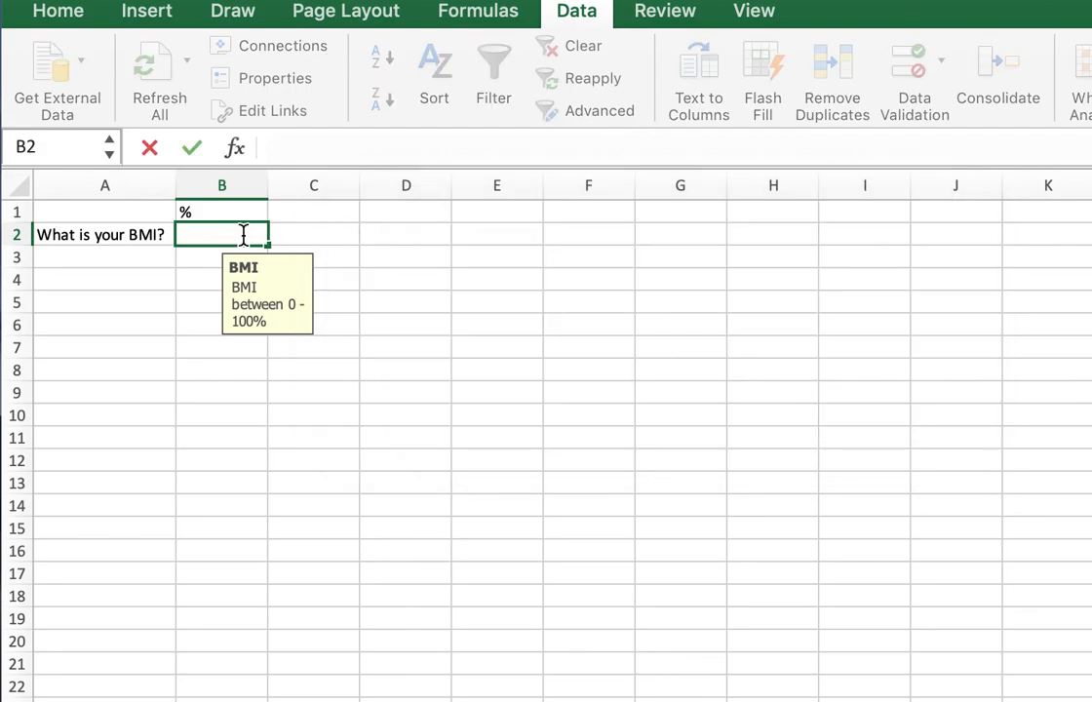
type("20")
key("Return")
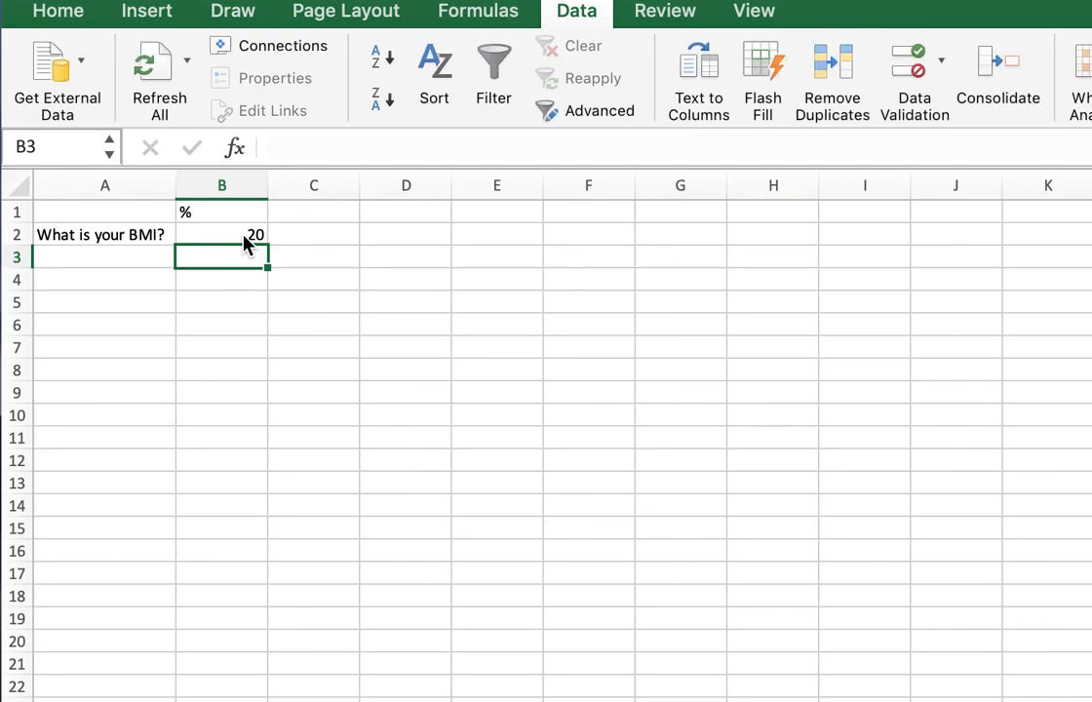